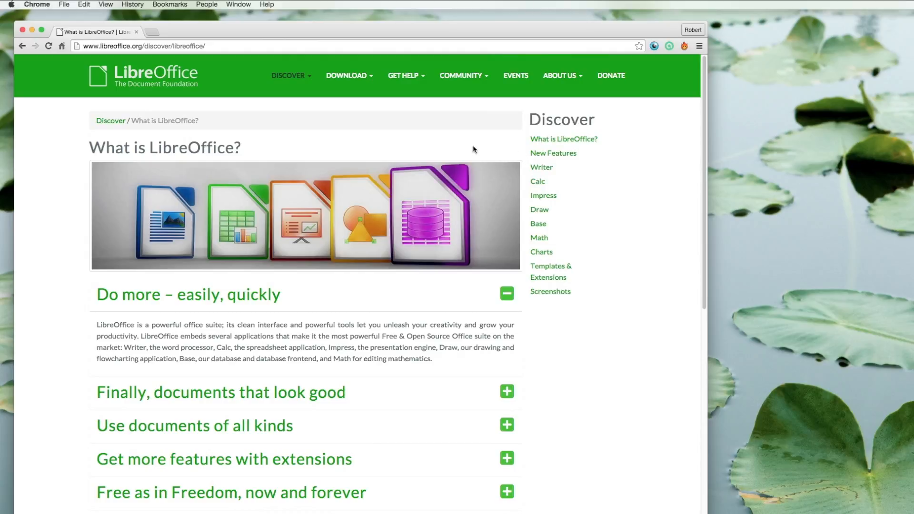
Browse the Writer, Calc, Impress and Draw description pages on the LibreOffice website
{"action": "mouse_move", "coordinate": [284, 76]}
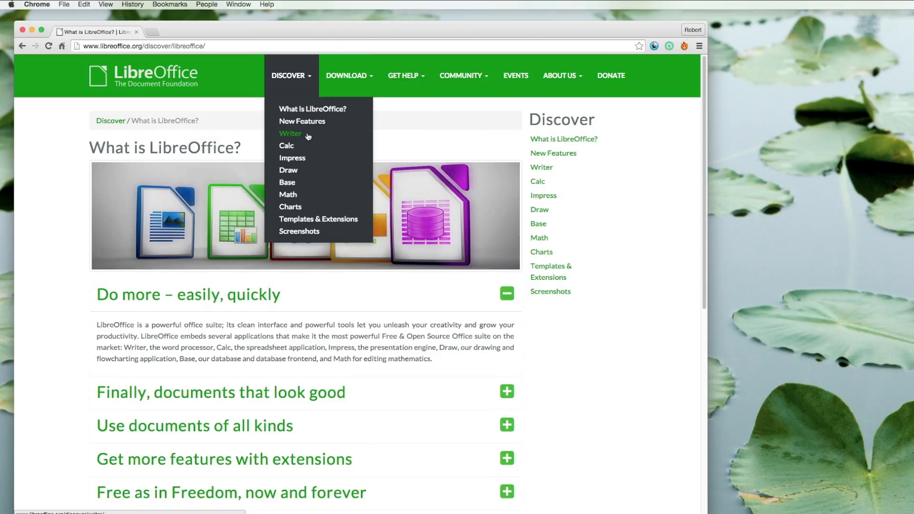
{"action": "left_click", "coordinate": [308, 137]}
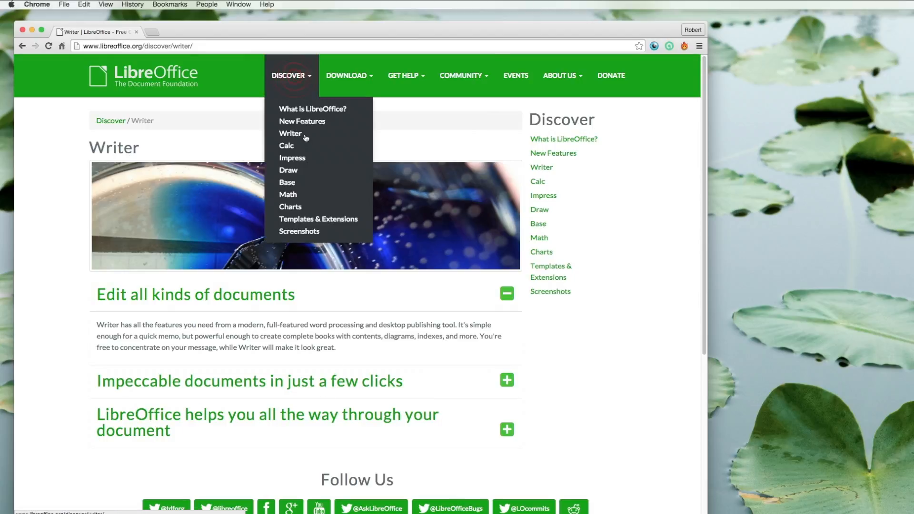
{"action": "left_click", "coordinate": [299, 146]}
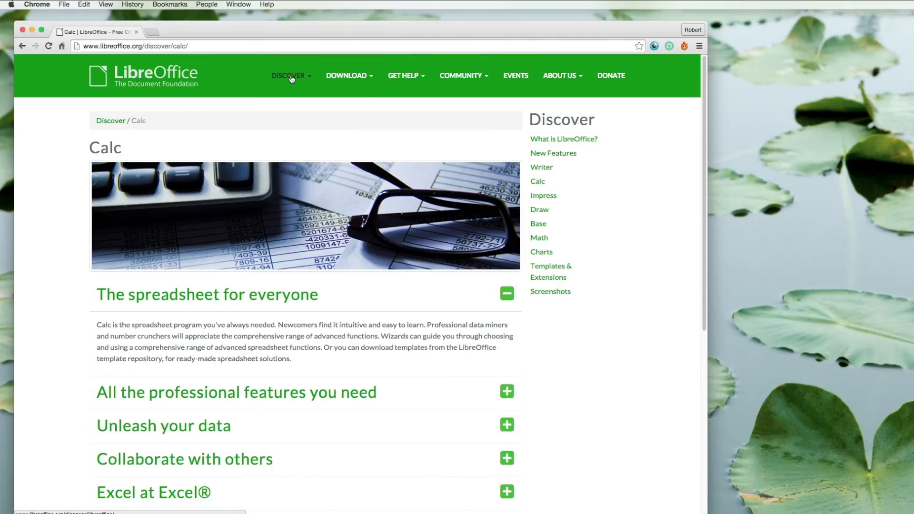
{"action": "mouse_move", "coordinate": [290, 90]}
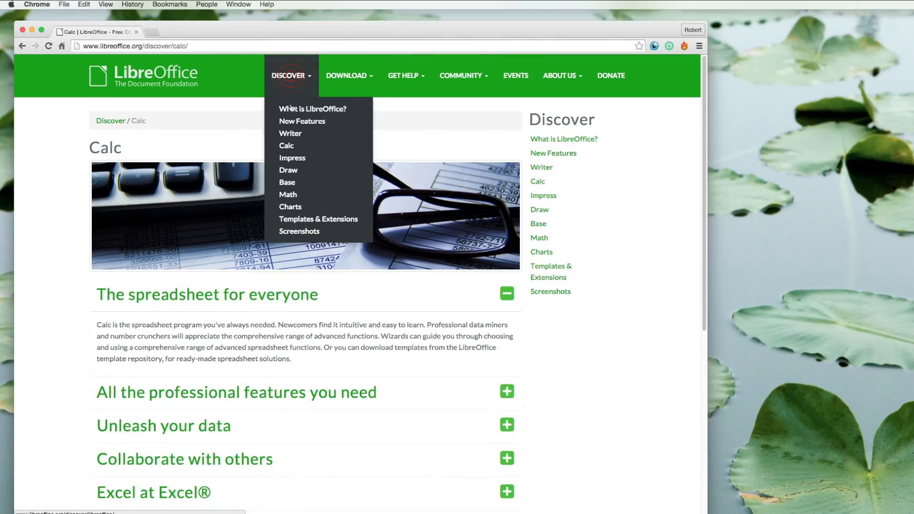
{"action": "left_click", "coordinate": [296, 158]}
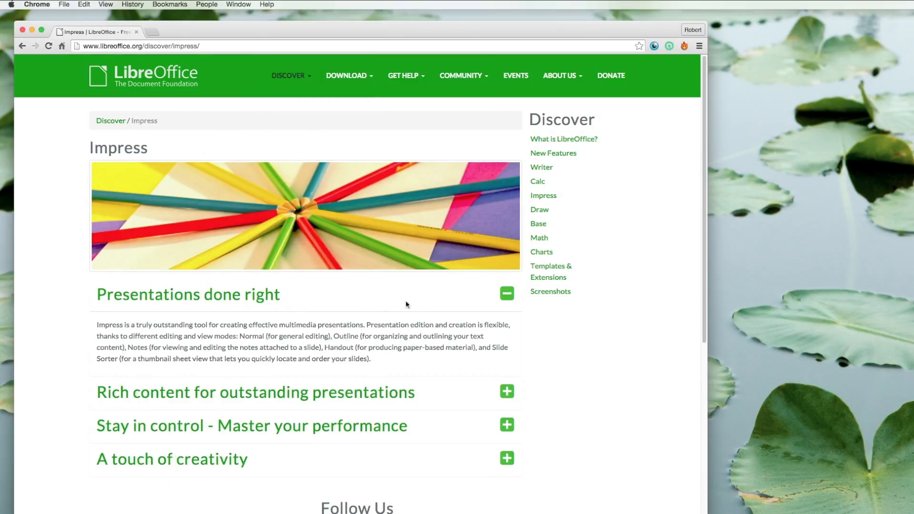
{"action": "left_click", "coordinate": [287, 78]}
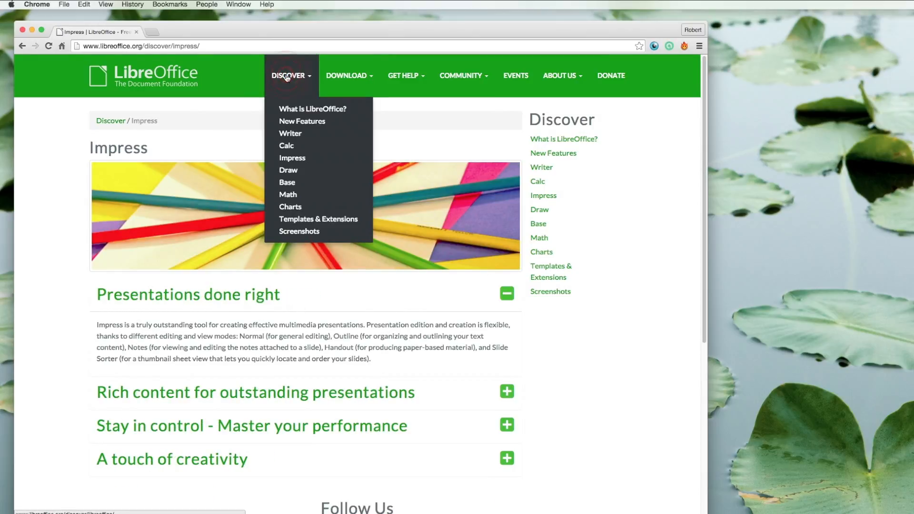
{"action": "left_click", "coordinate": [293, 170]}
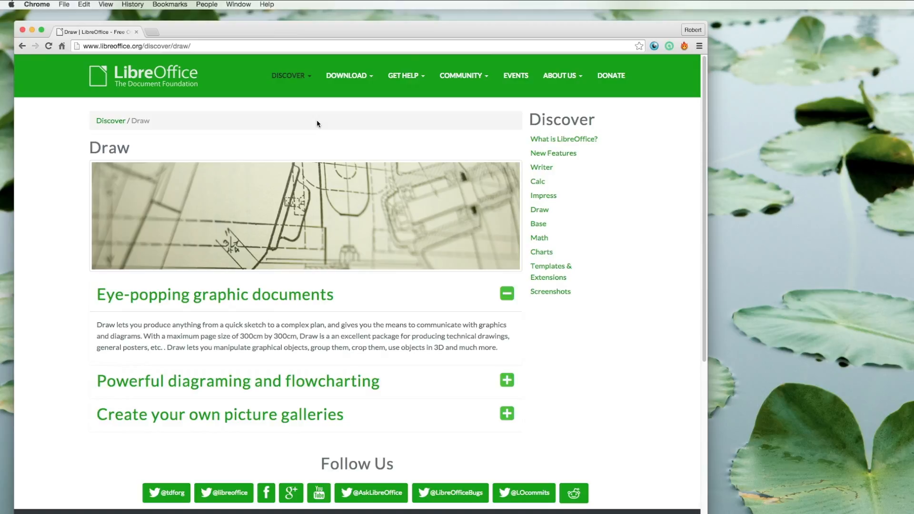
Open the LibreOffice Help site, help.libreoffice.org, in a new browser tab
{"action": "left_click", "coordinate": [151, 32]}
{"action": "type", "text": "he"}
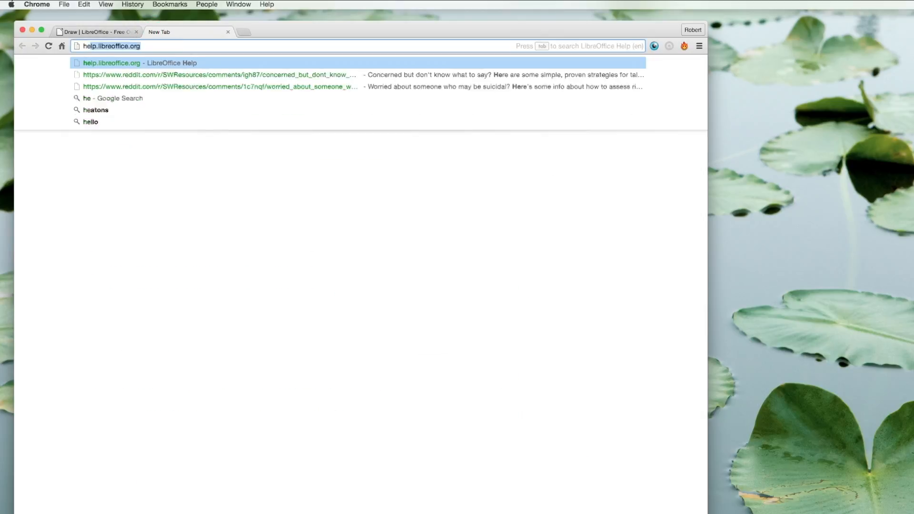
{"action": "type", "text": "lp"}
{"action": "left_click", "coordinate": [170, 62]}
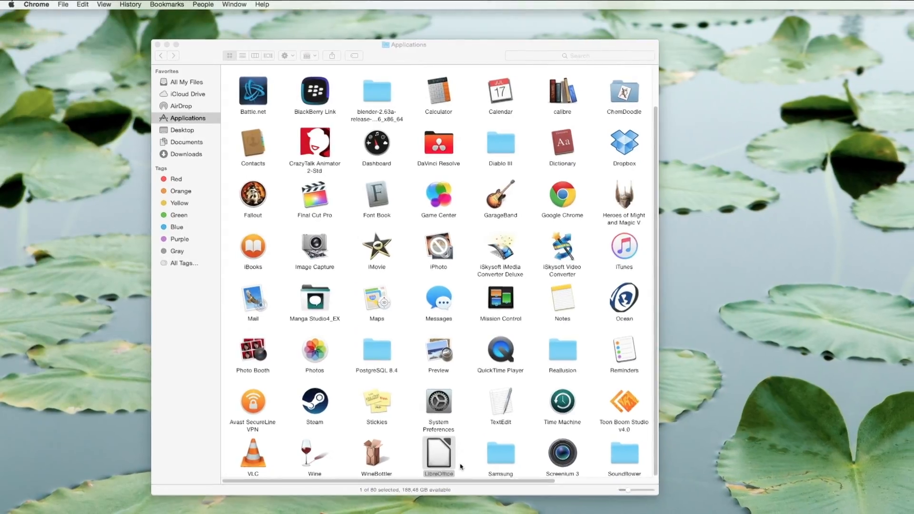
Launch LibreOffice from the Applications folder and create a new Writer document
{"action": "double_click", "coordinate": [445, 458]}
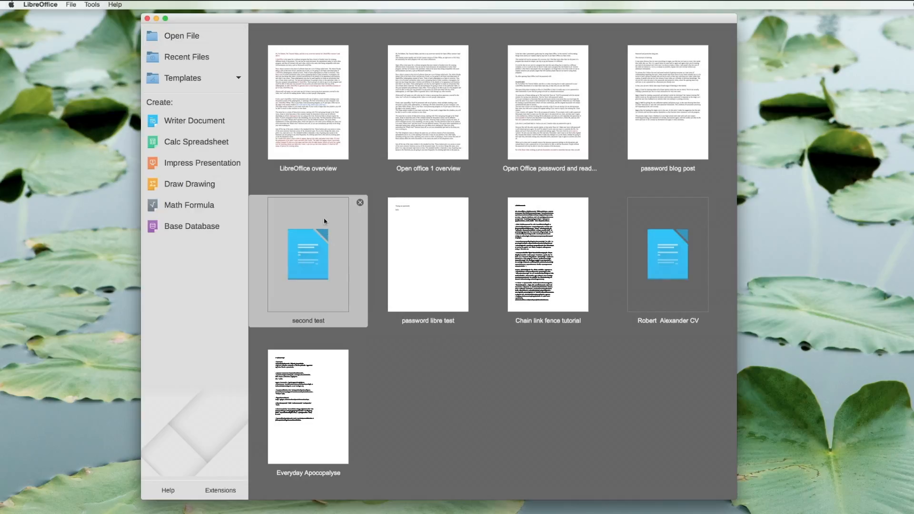
{"action": "left_click", "coordinate": [195, 120]}
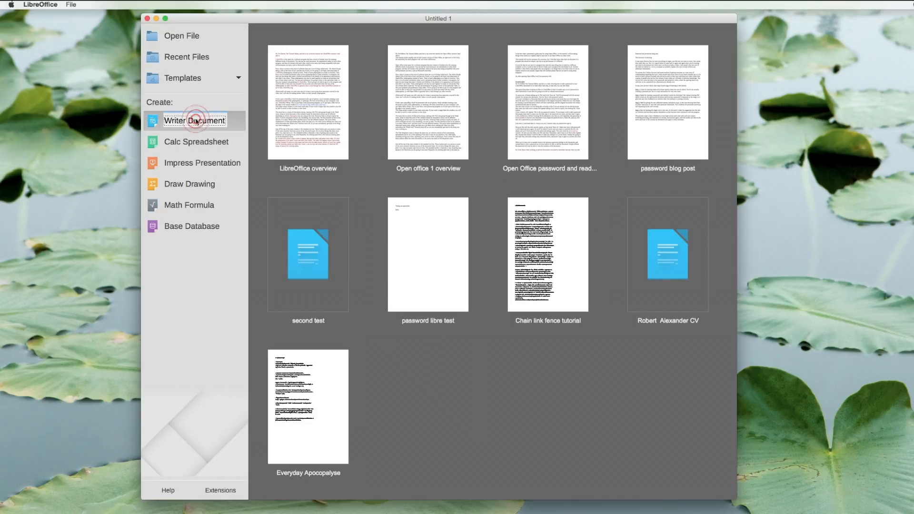
{"action": "left_click", "coordinate": [321, 133]}
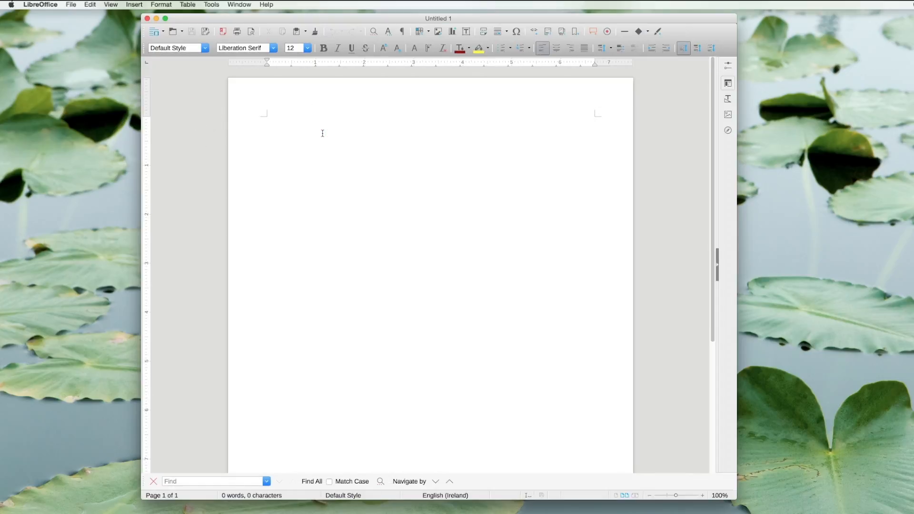
Enter the sentence "All work and no play makes Jack a dull boy." as the document's first line
{"action": "type", "text": "All work and no play makes Jack a dul"}
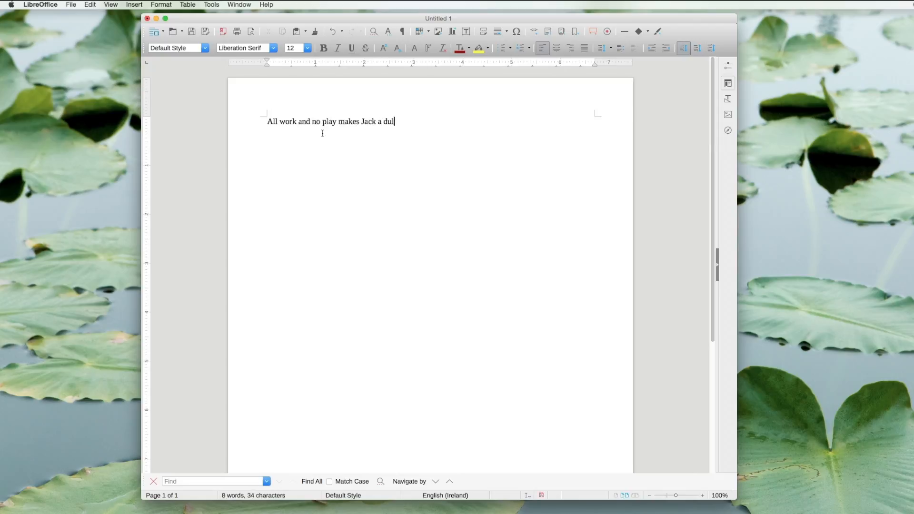
{"action": "type", "text": "y."}
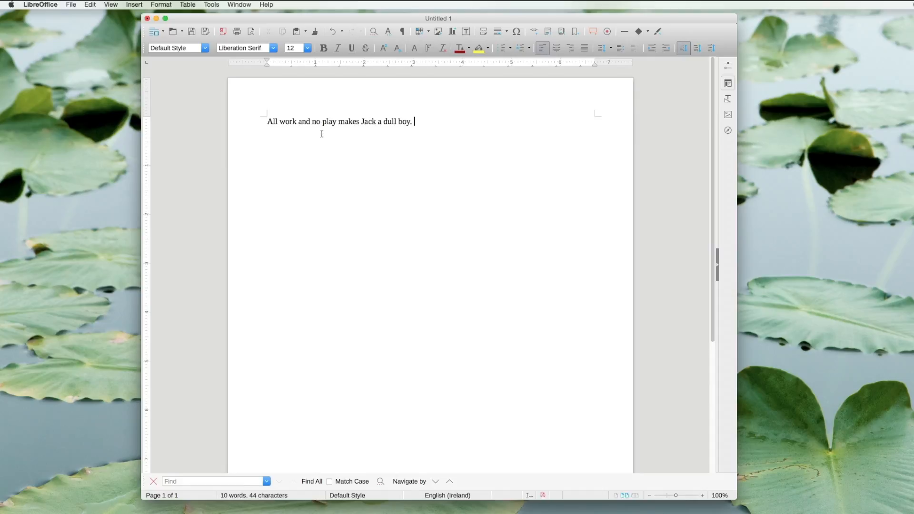
{"action": "scroll", "coordinate": [468, 307], "scroll_direction": "down", "scroll_amount": 5}
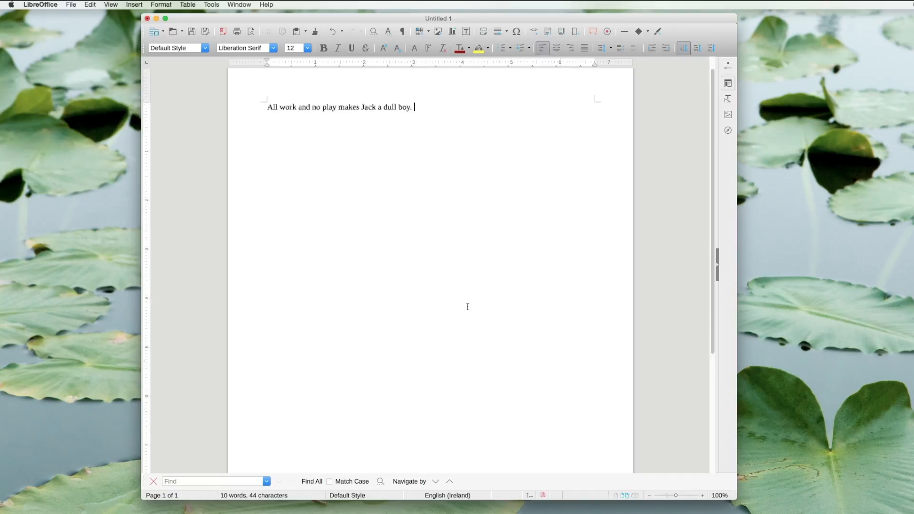
{"action": "scroll", "coordinate": [468, 307], "scroll_direction": "up", "scroll_amount": 5}
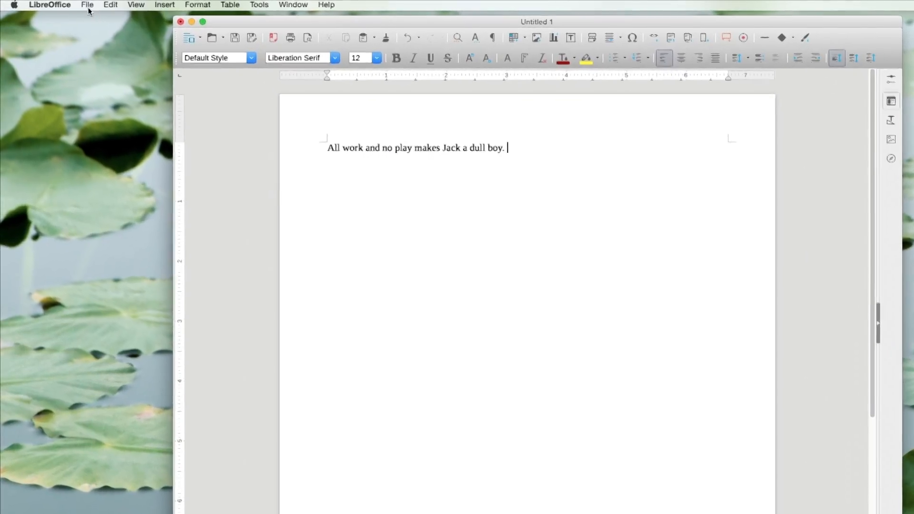
{"action": "left_click", "coordinate": [83, 5]}
{"action": "mouse_move", "coordinate": [166, 9]}
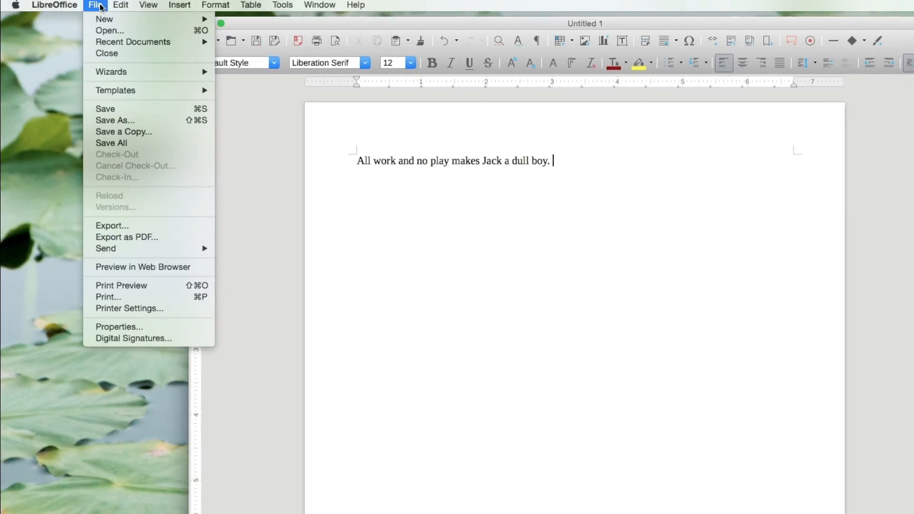
{"action": "mouse_move", "coordinate": [224, 7]}
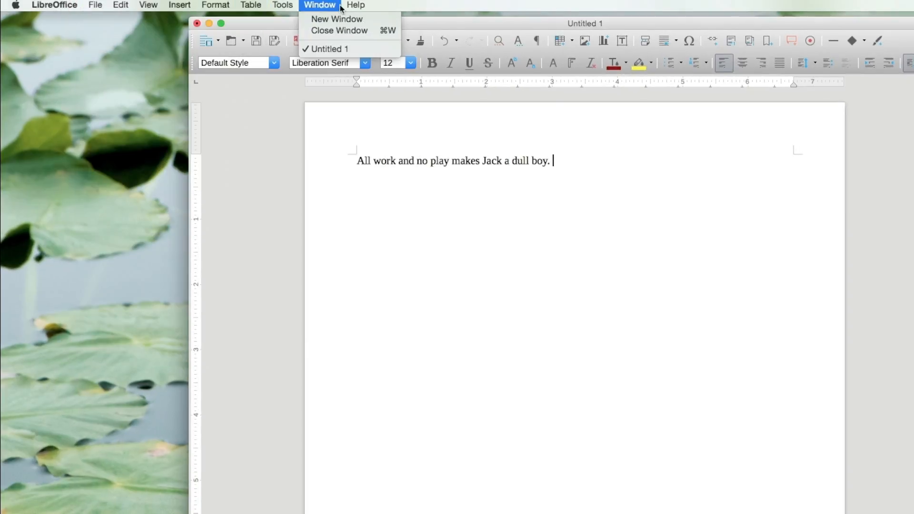
{"action": "mouse_move", "coordinate": [360, 6]}
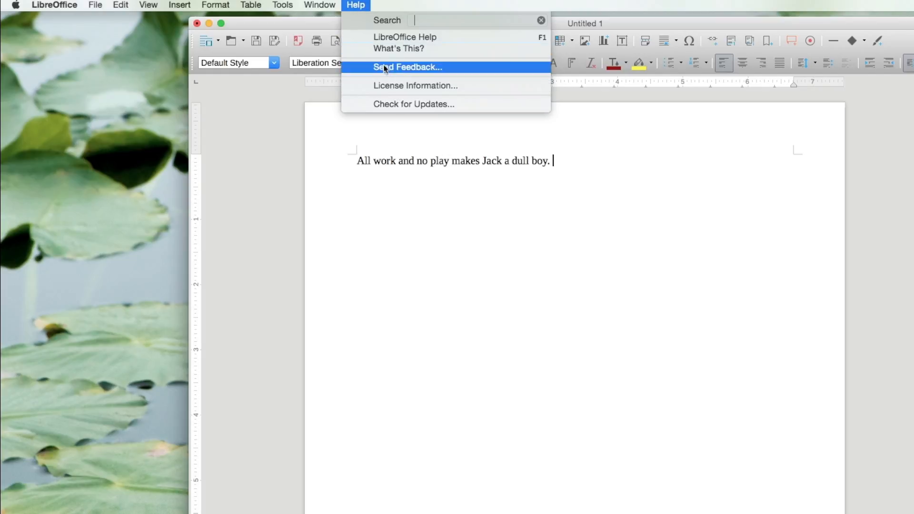
{"action": "mouse_move", "coordinate": [294, 4]}
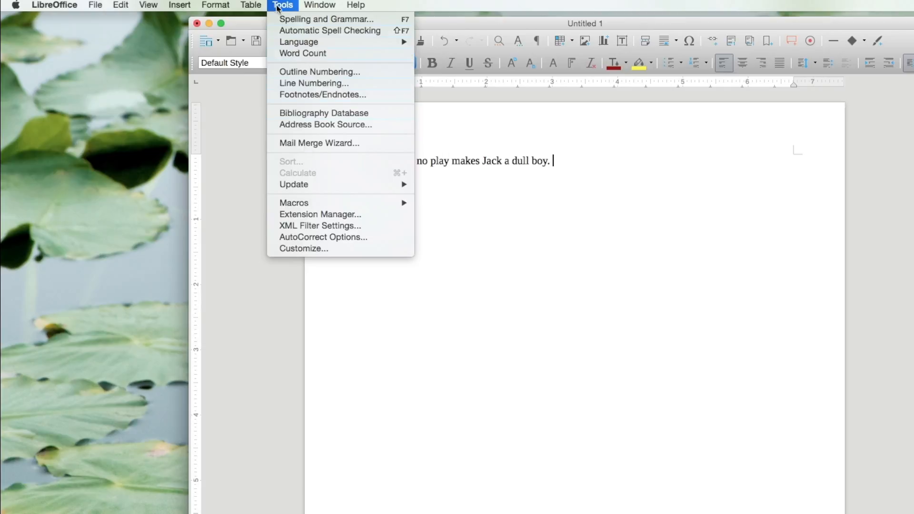
{"action": "mouse_move", "coordinate": [255, 5]}
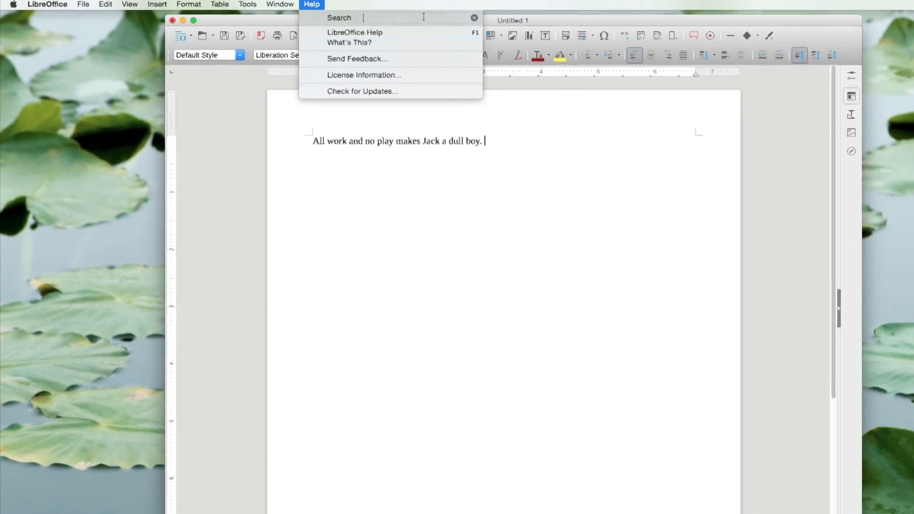
Use What's This? help to read the explanations of the Bold and text language controls, and leave the help mode
{"action": "left_click", "coordinate": [389, 41]}
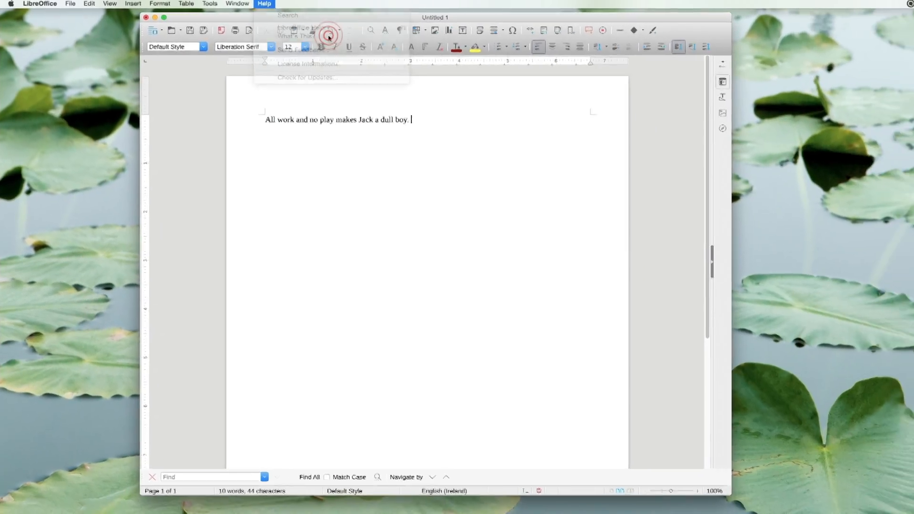
{"action": "mouse_move", "coordinate": [338, 48]}
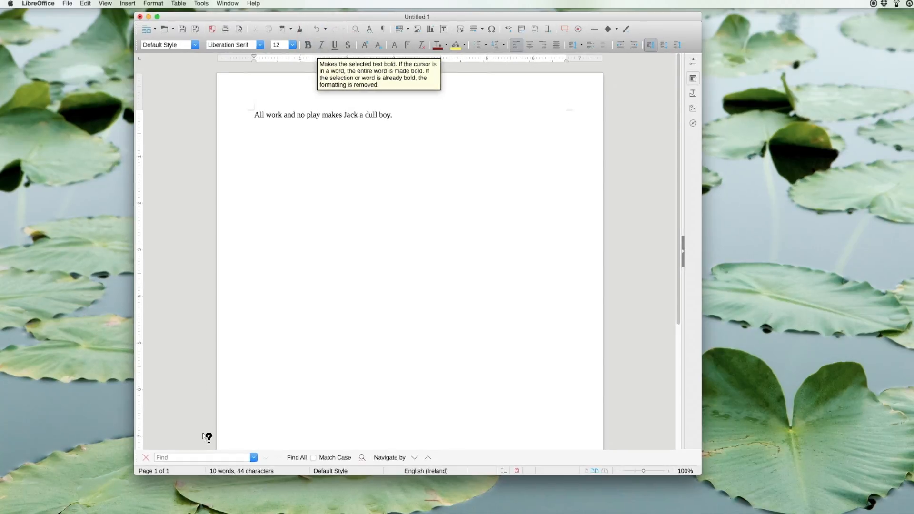
{"action": "mouse_move", "coordinate": [236, 464]}
{"action": "mouse_move", "coordinate": [408, 472]}
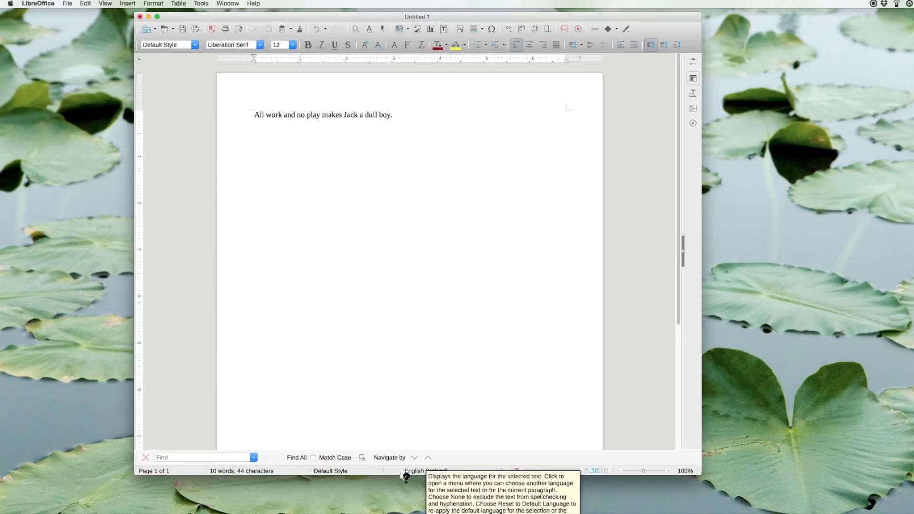
{"action": "mouse_move", "coordinate": [561, 44]}
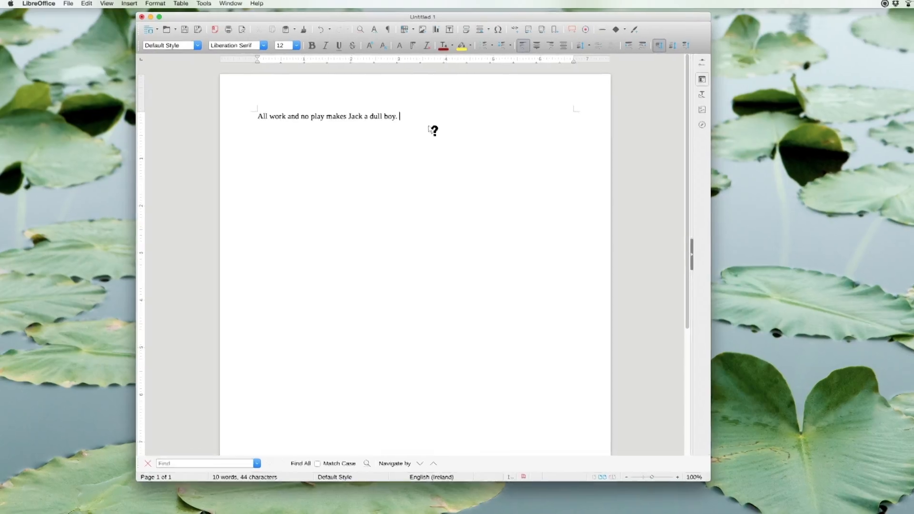
{"action": "left_click", "coordinate": [419, 117]}
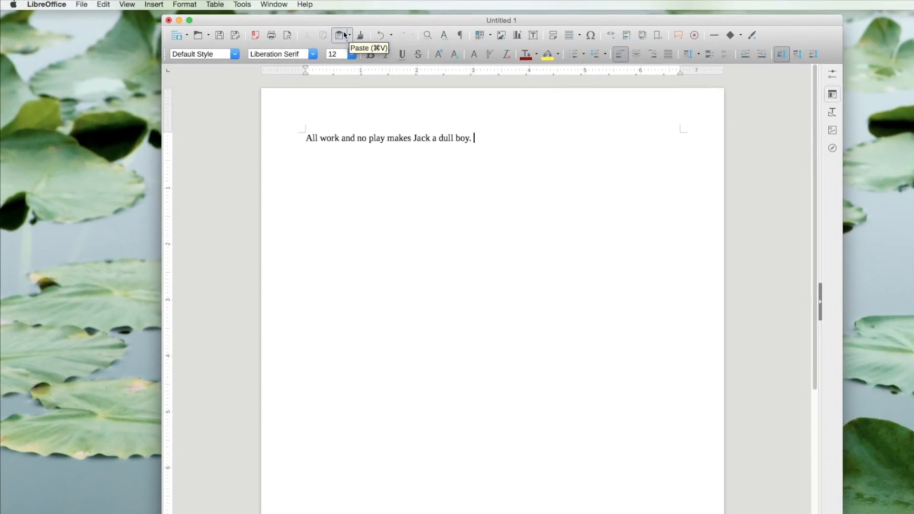
{"action": "left_click", "coordinate": [503, 153]}
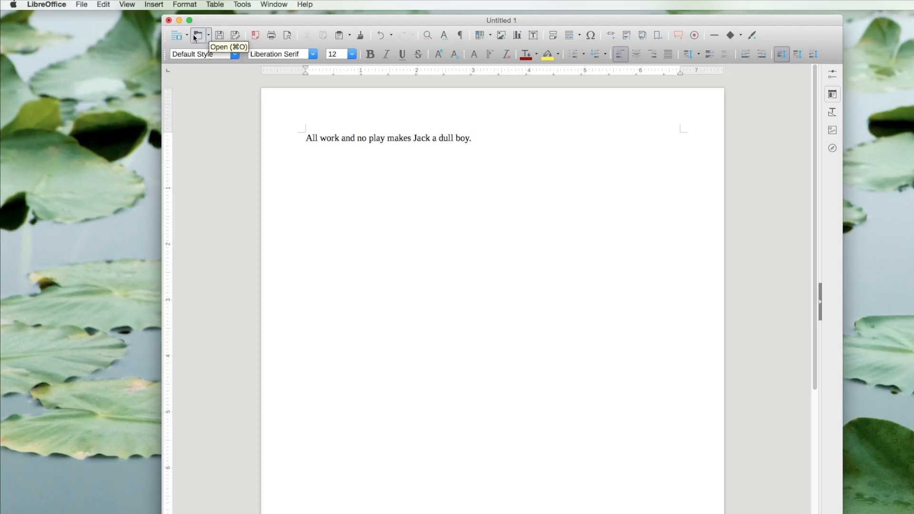
{"action": "left_click", "coordinate": [82, 4]}
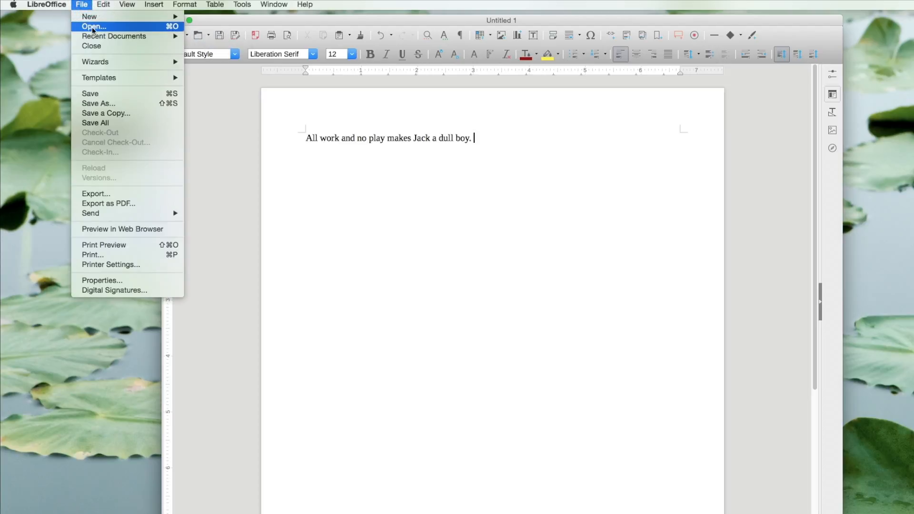
{"action": "left_click", "coordinate": [82, 5]}
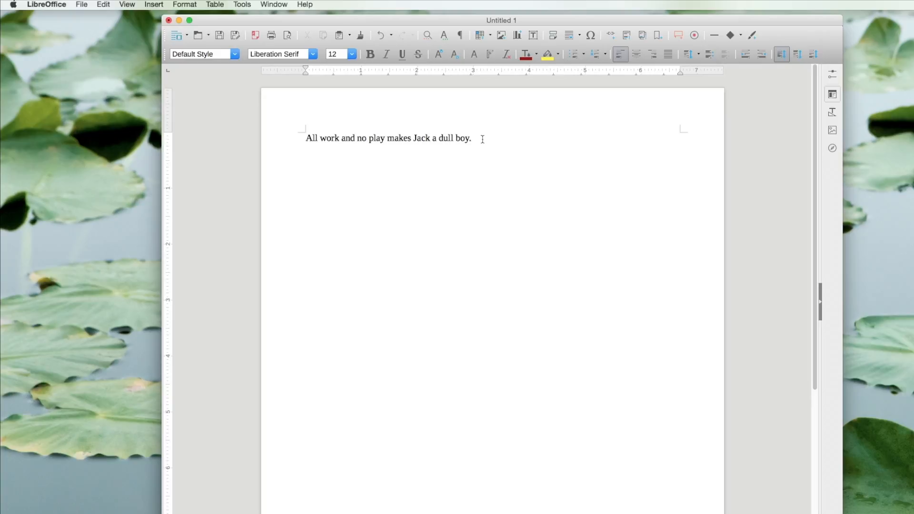
Insert a table with 4 columns and 6 rows below the sentence and add an empty line beneath the table
{"action": "left_click", "coordinate": [343, 172]}
{"action": "left_click", "coordinate": [214, 5]}
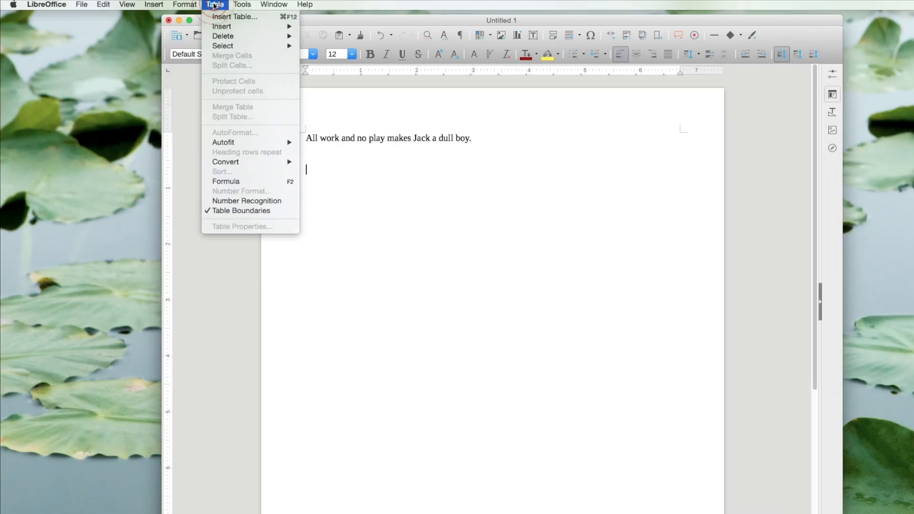
{"action": "mouse_move", "coordinate": [245, 30]}
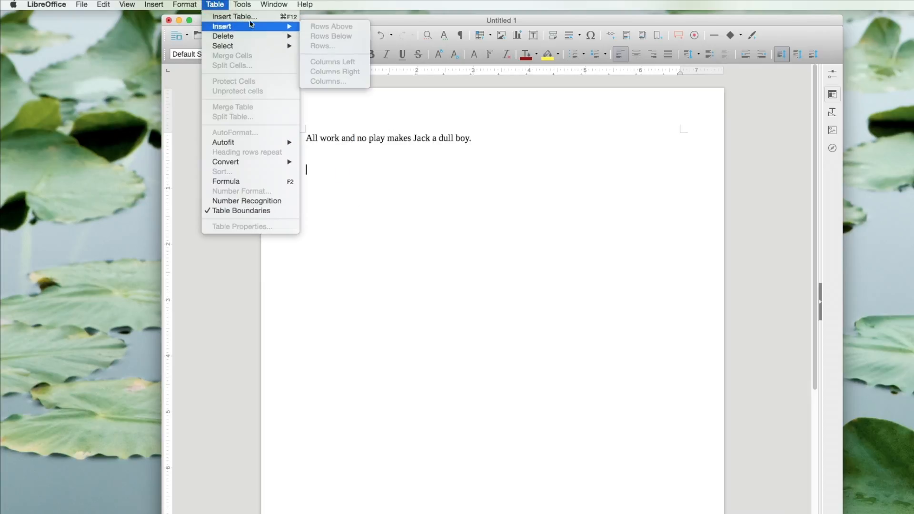
{"action": "left_click", "coordinate": [248, 16]}
{"action": "double_click", "coordinate": [767, 297]}
{"action": "type", "text": "4"}
{"action": "left_click", "coordinate": [836, 296]}
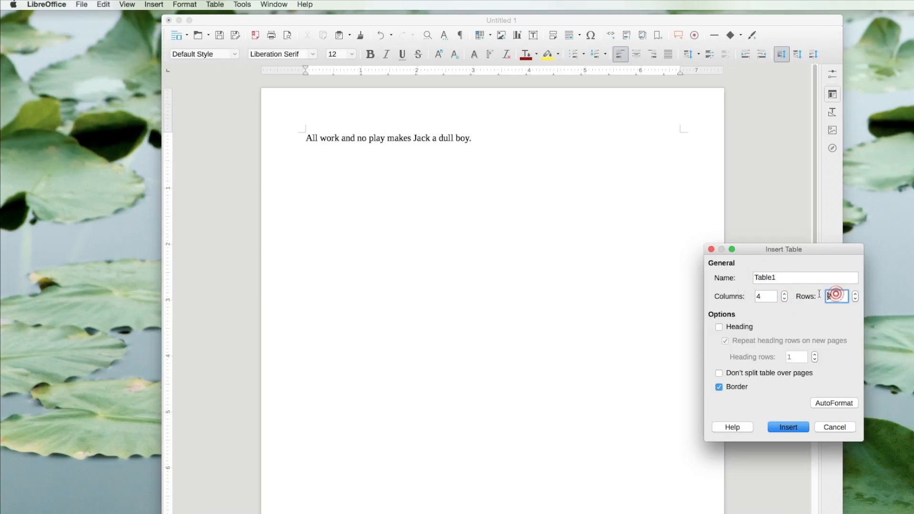
{"action": "type", "text": "6"}
{"action": "left_click", "coordinate": [794, 427]}
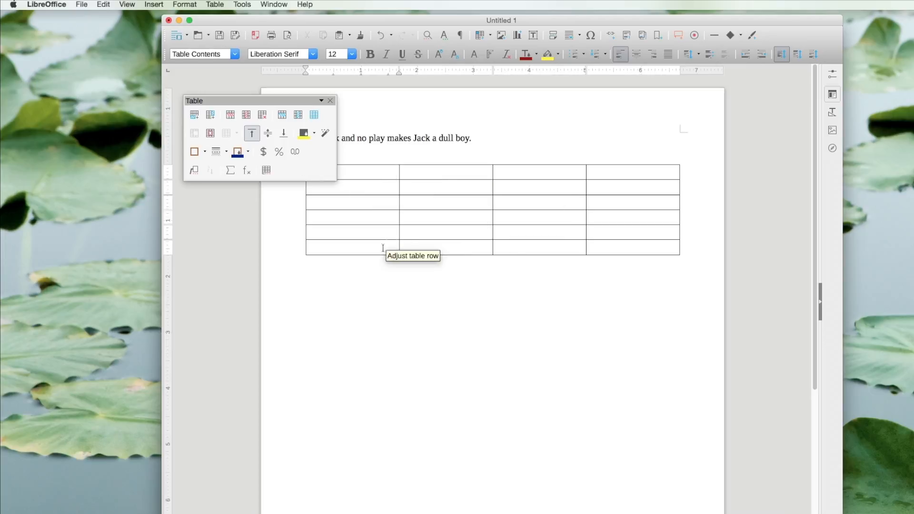
{"action": "left_click", "coordinate": [444, 316]}
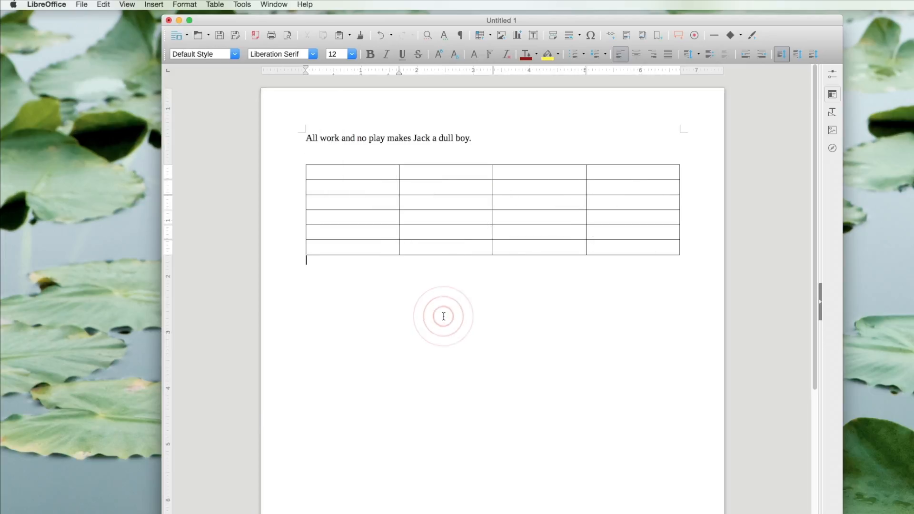
{"action": "key", "text": "Return"}
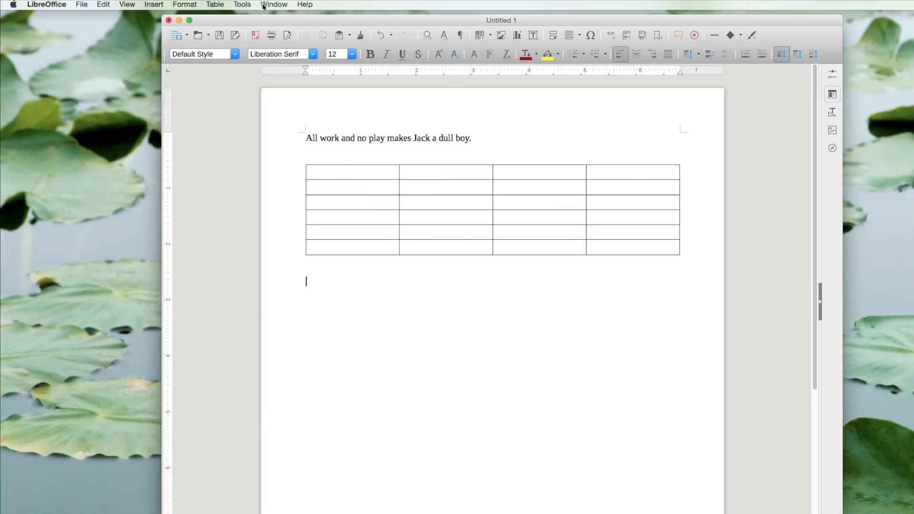
Insert a second table with 4 columns and 6 rows beneath the first table
{"action": "left_click", "coordinate": [480, 34]}
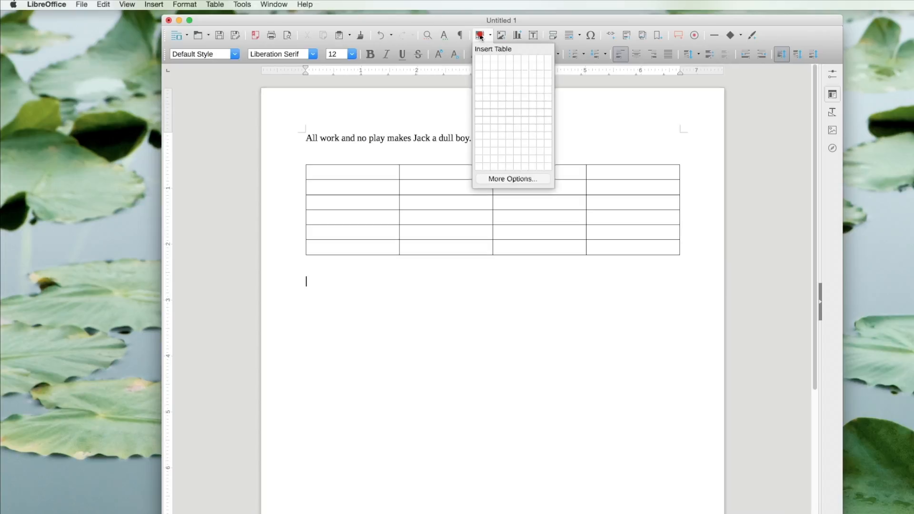
{"action": "left_click", "coordinate": [504, 99]}
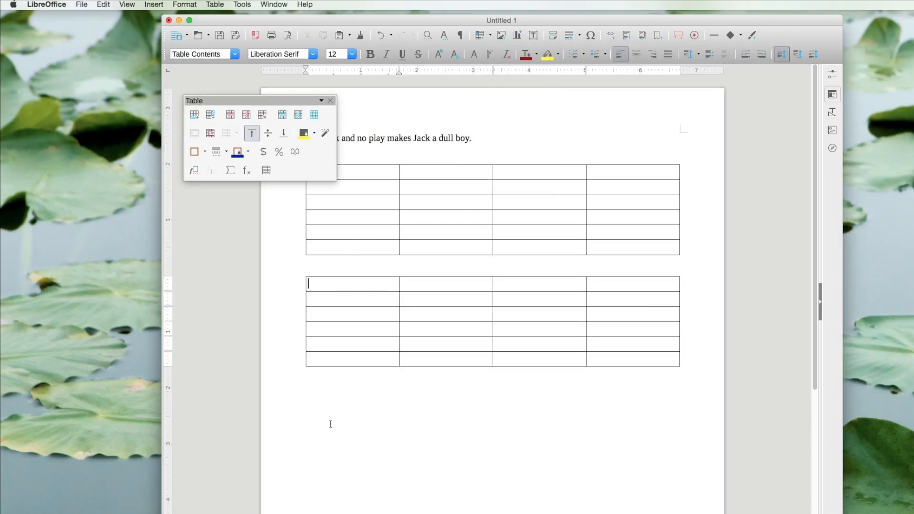
{"action": "left_click", "coordinate": [363, 409]}
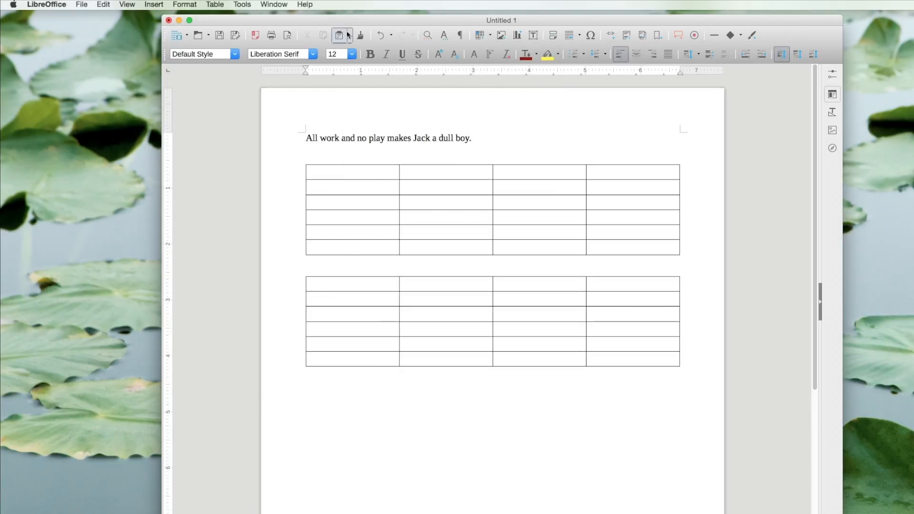
View the additional table insertion options and dismiss them without inserting another table
{"action": "left_click", "coordinate": [481, 35]}
{"action": "left_click", "coordinate": [506, 179]}
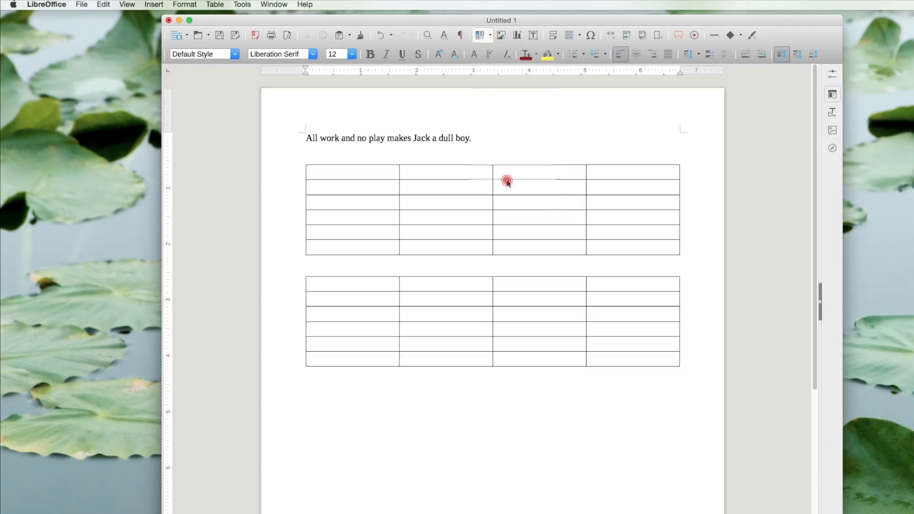
{"action": "left_click", "coordinate": [828, 436]}
{"action": "left_click", "coordinate": [412, 399]}
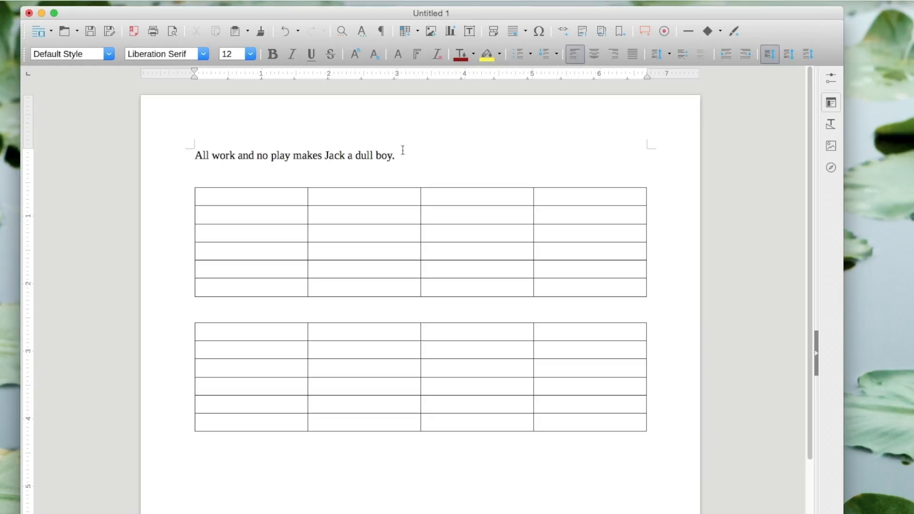
Examine the context commands available at the end of the sentence and in a cell of the first table
{"action": "left_click", "coordinate": [399, 155]}
{"action": "left_click", "coordinate": [395, 155]}
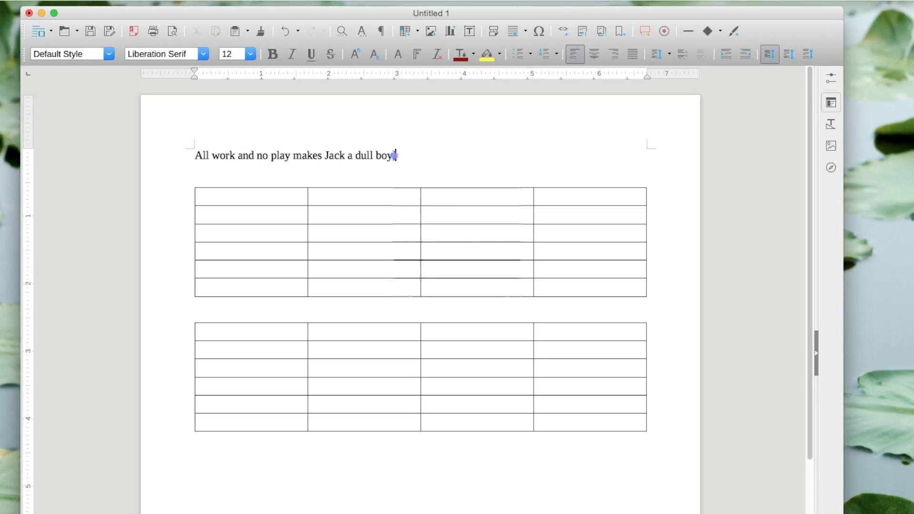
{"action": "right_click", "coordinate": [395, 155]}
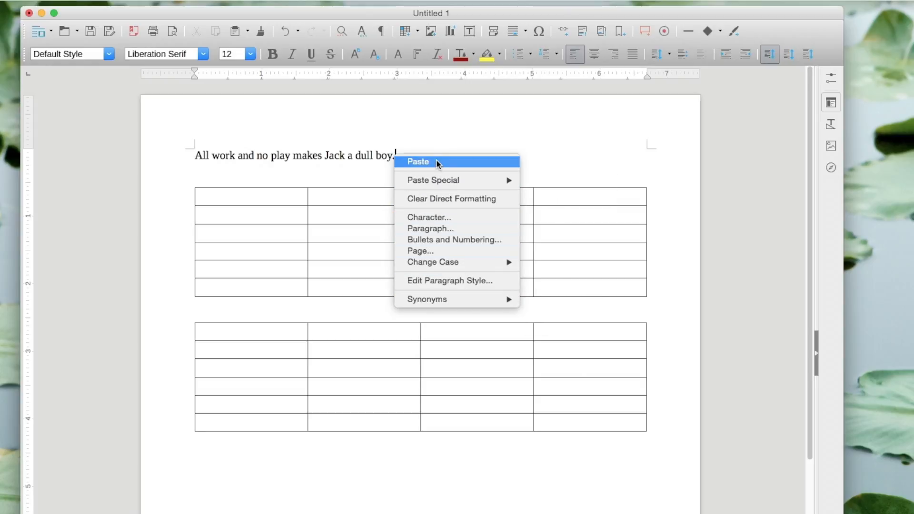
{"action": "left_click", "coordinate": [419, 143]}
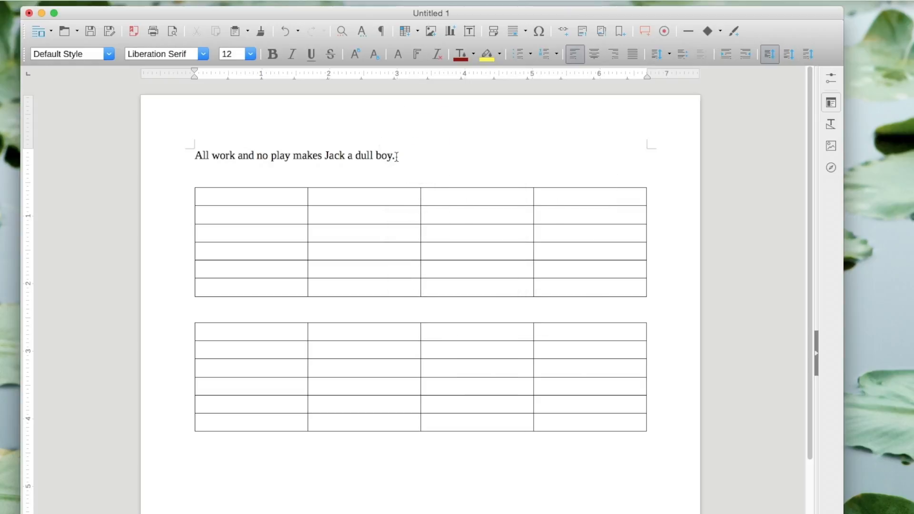
{"action": "right_click", "coordinate": [365, 198]}
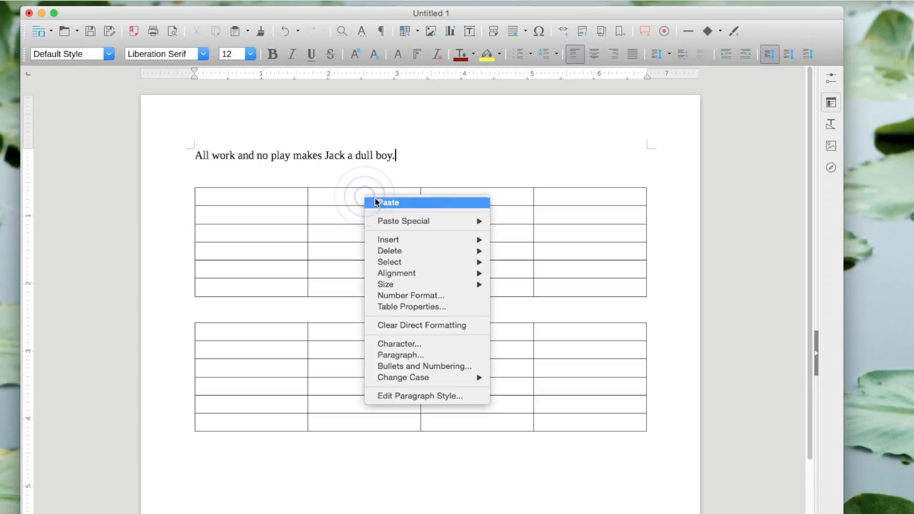
{"action": "mouse_move", "coordinate": [443, 251]}
{"action": "mouse_move", "coordinate": [472, 240]}
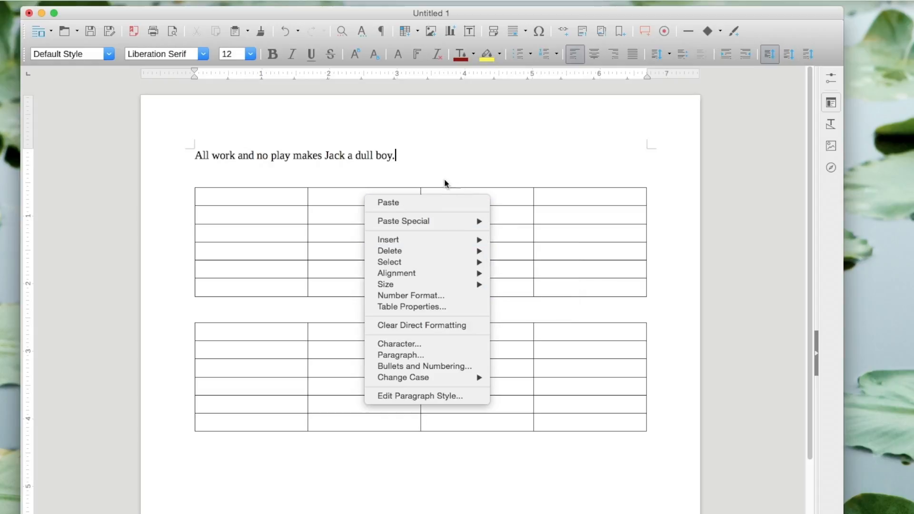
{"action": "left_click", "coordinate": [408, 157]}
Copy the opening sentence with a trailing space and paste it five times after the original
{"action": "left_click", "coordinate": [397, 154]}
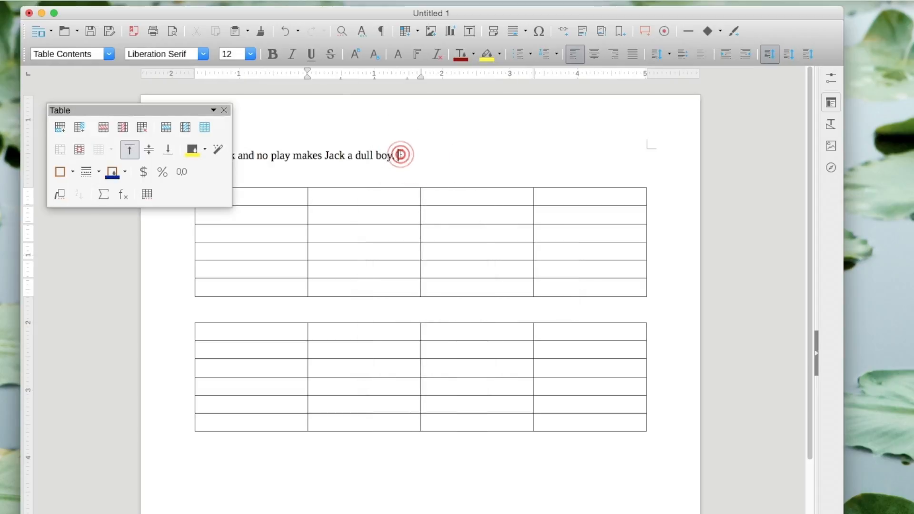
{"action": "left_click_drag", "start_coordinate": [397, 155], "coordinate": [185, 150]}
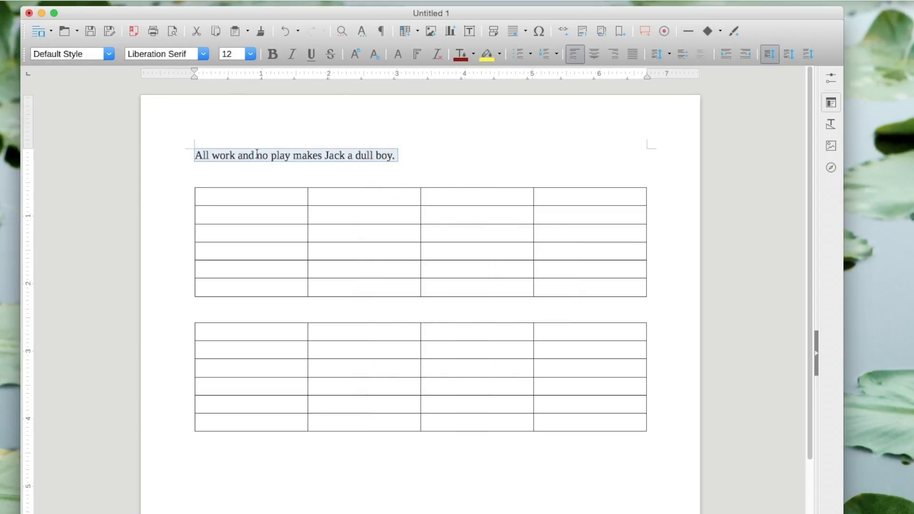
{"action": "right_click", "coordinate": [358, 156]}
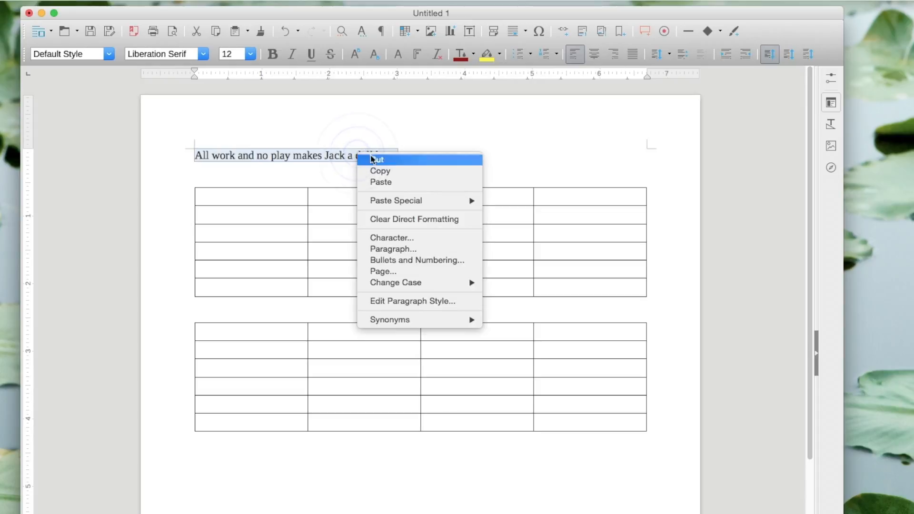
{"action": "left_click", "coordinate": [402, 171]}
{"action": "left_click", "coordinate": [407, 156]}
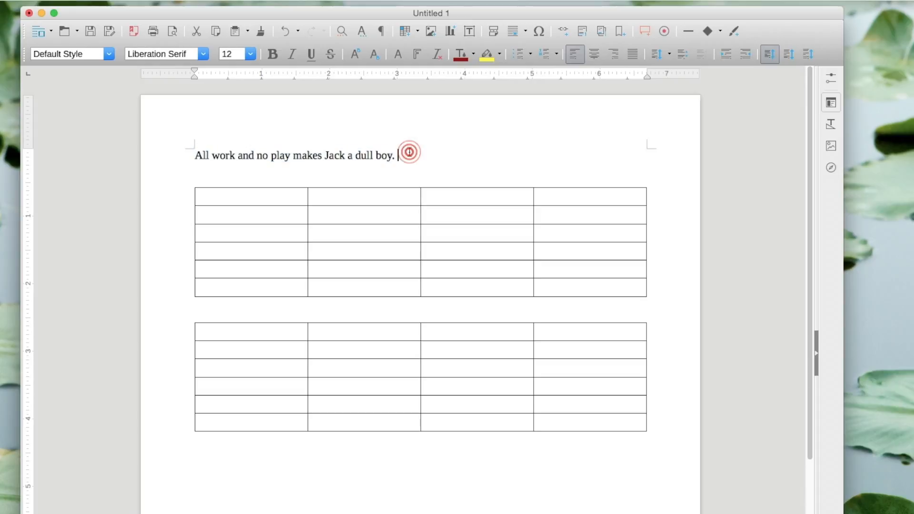
{"action": "right_click", "coordinate": [411, 154]}
{"action": "left_click", "coordinate": [434, 162]}
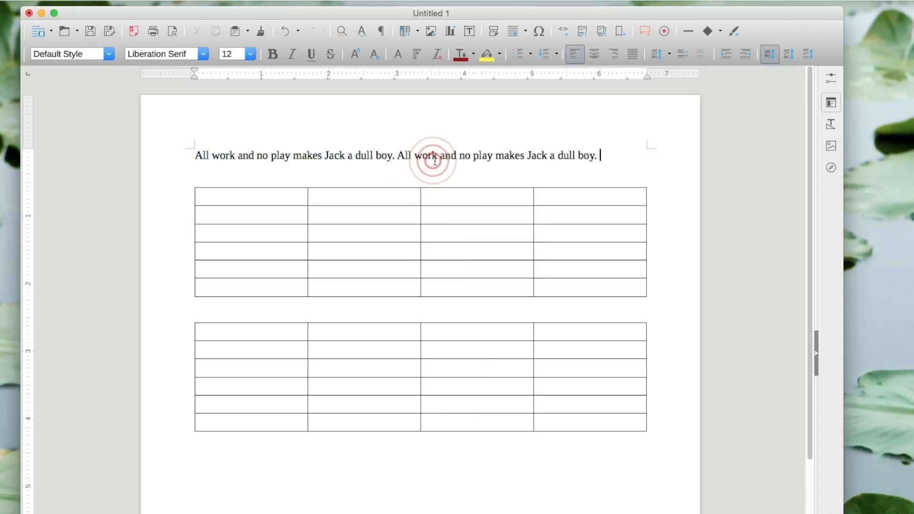
{"action": "right_click", "coordinate": [629, 155]}
{"action": "left_click", "coordinate": [644, 161]}
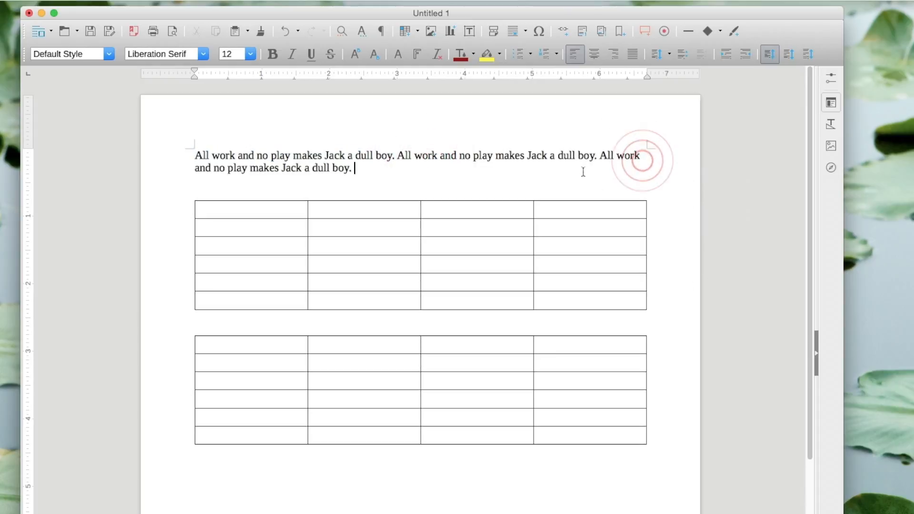
{"action": "right_click", "coordinate": [569, 165]}
{"action": "left_click", "coordinate": [586, 172]}
{"action": "right_click", "coordinate": [607, 170]}
{"action": "left_click", "coordinate": [621, 176]}
{"action": "right_click", "coordinate": [602, 179]}
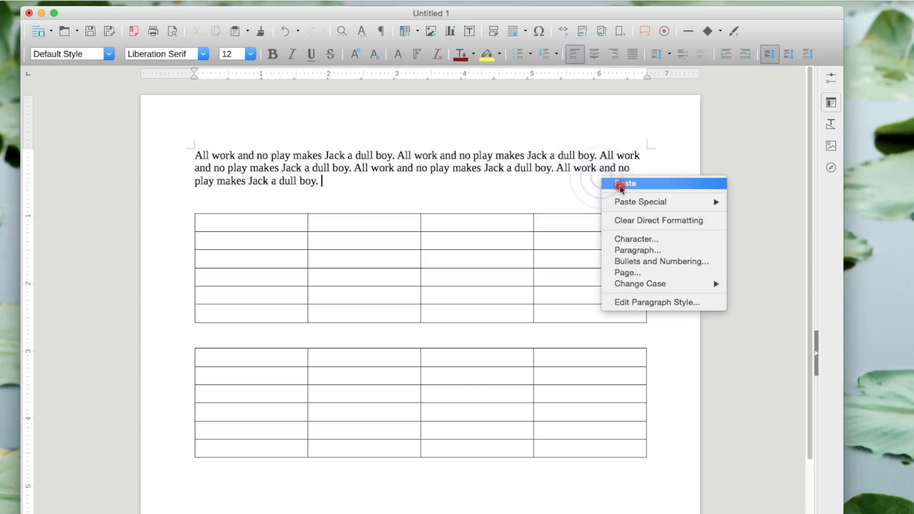
{"action": "left_click", "coordinate": [615, 183]}
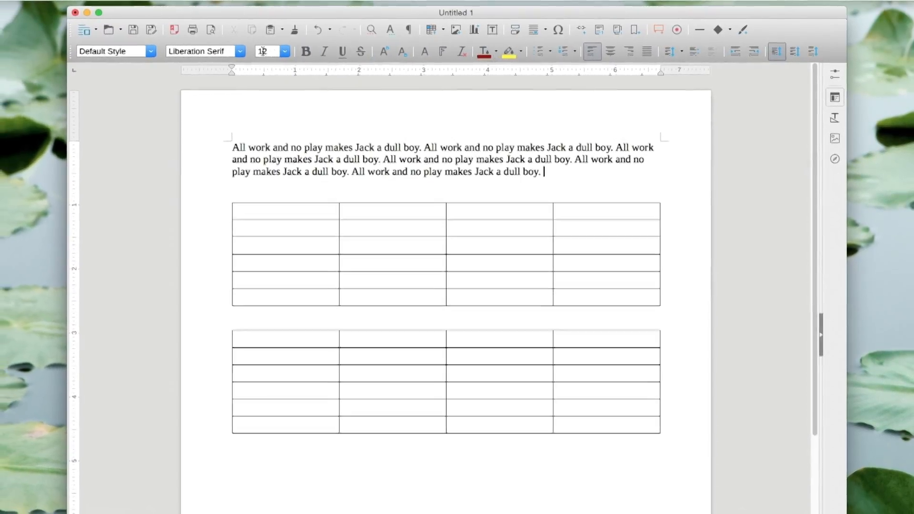
Draw a diamond shape about 1.1 inches wide and 0.7 inches tall below the second table
{"action": "left_click", "coordinate": [559, 166]}
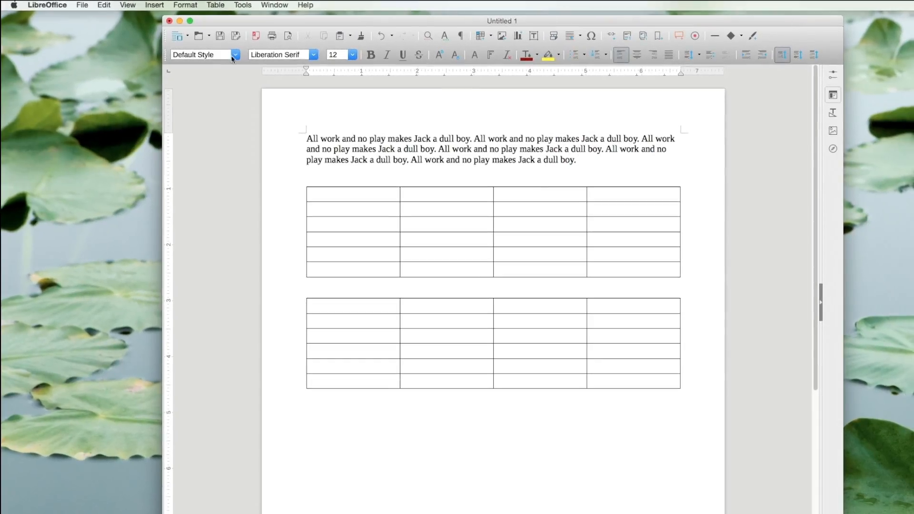
{"action": "left_click", "coordinate": [524, 457]}
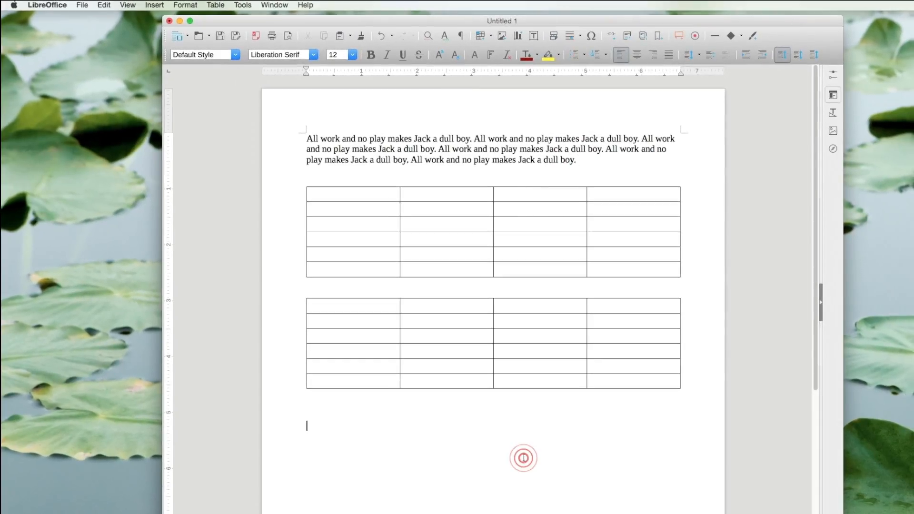
{"action": "left_click", "coordinate": [731, 35]}
{"action": "left_click_drag", "start_coordinate": [310, 425], "coordinate": [370, 463]}
{"action": "left_click", "coordinate": [342, 446]}
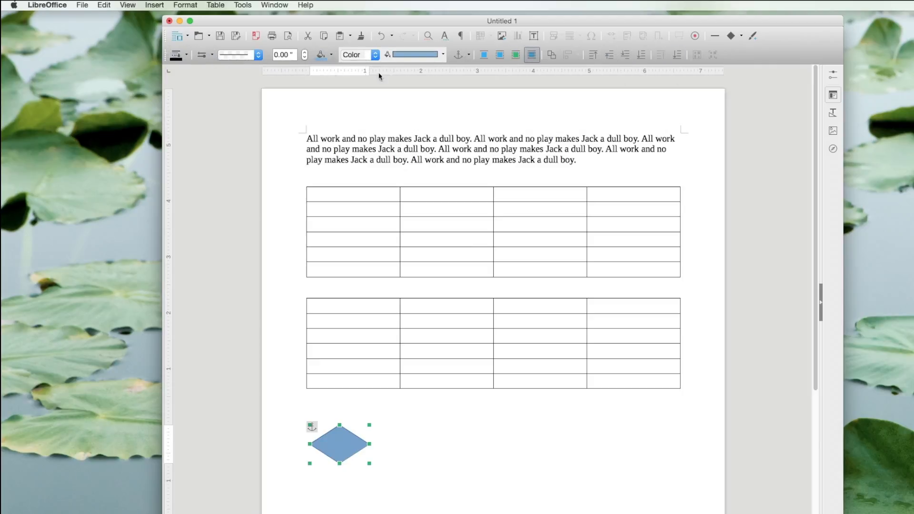
Enter "hello" in the first cell of the first table's second row
{"action": "left_click", "coordinate": [367, 208]}
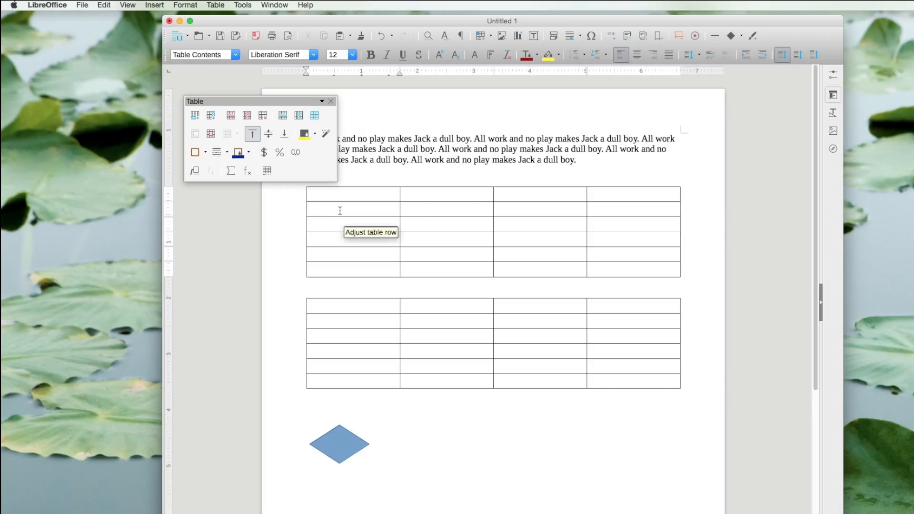
{"action": "type", "text": "hello"}
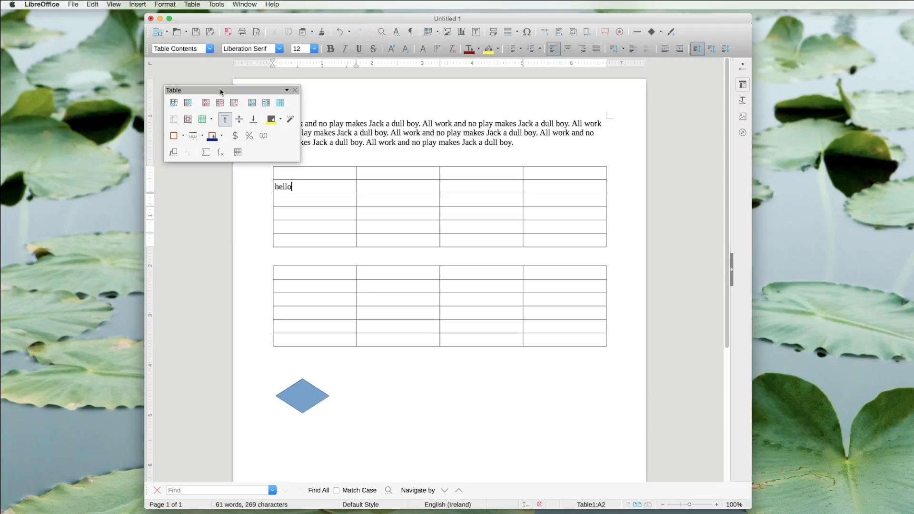
Dock the floating Table toolbar vertically beside the document, and move it to a row beneath the Formatting toolbar
{"action": "left_click_drag", "start_coordinate": [221, 92], "coordinate": [147, 311]}
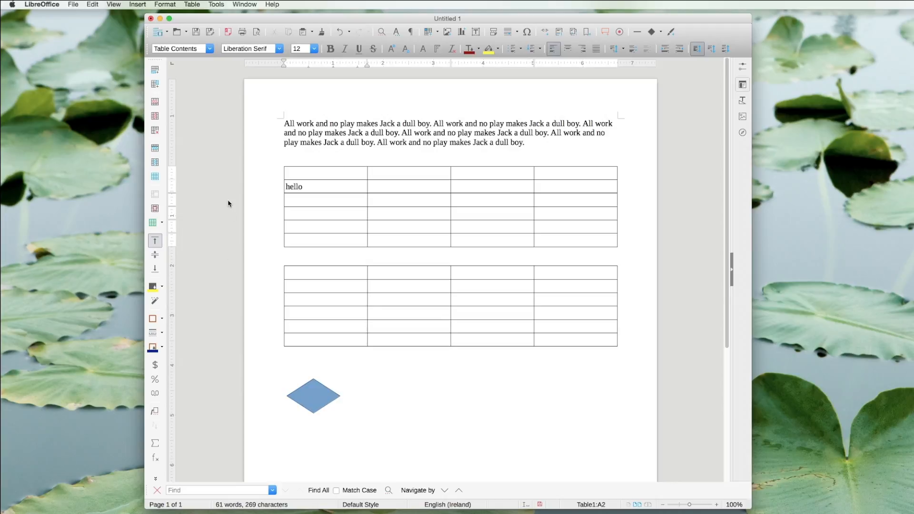
{"action": "left_click", "coordinate": [334, 130]}
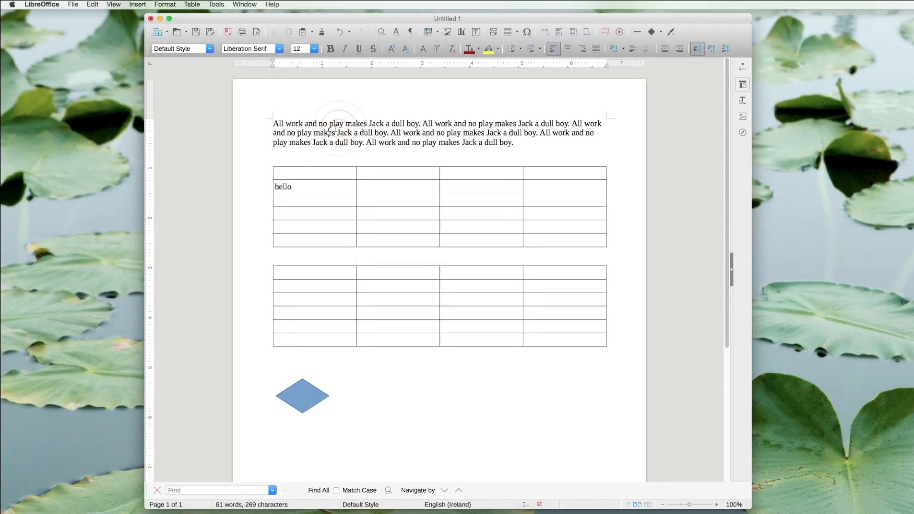
{"action": "left_click", "coordinate": [312, 210]}
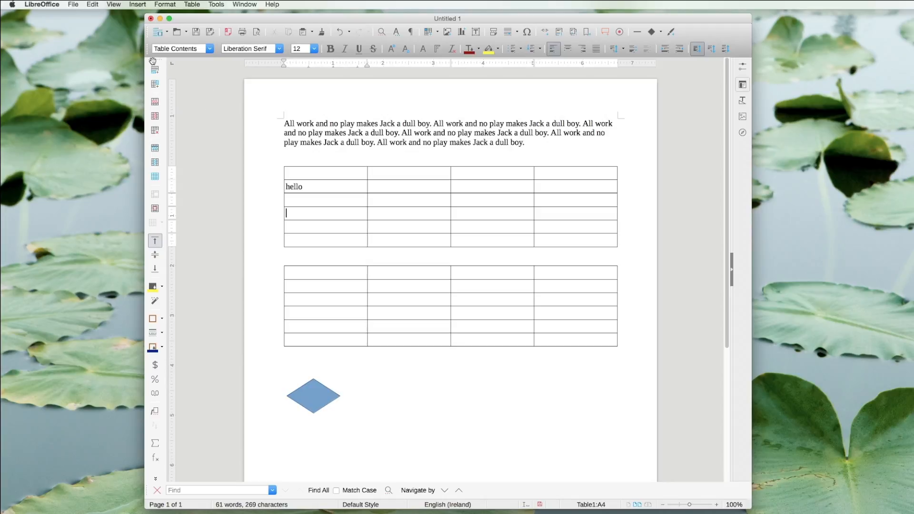
{"action": "left_click_drag", "start_coordinate": [153, 61], "coordinate": [189, 60]}
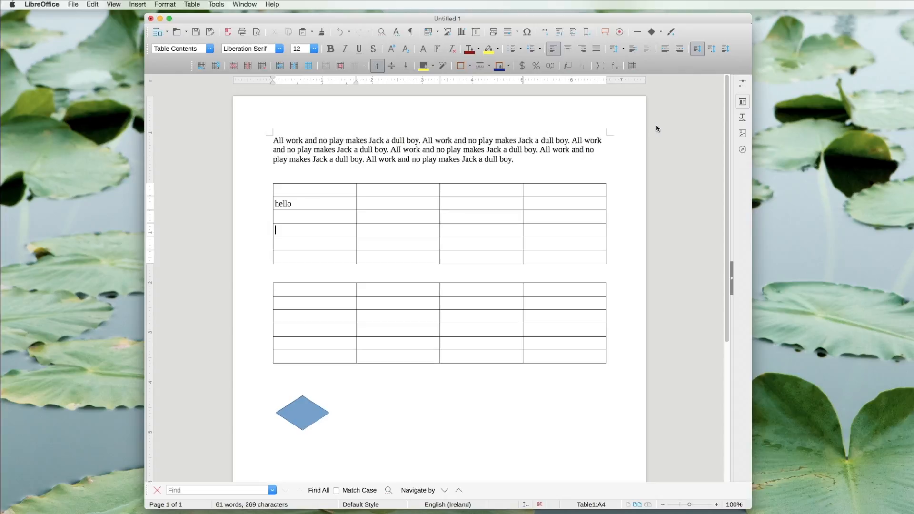
Narrow the document window until the Standard toolbar no longer fits, and examine the toolbar's overflow commands
{"action": "left_click_drag", "start_coordinate": [752, 149], "coordinate": [656, 149]}
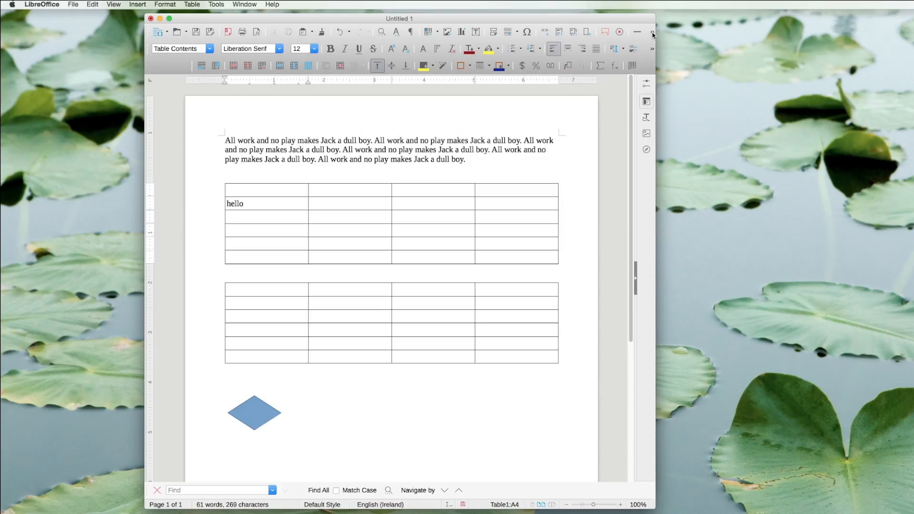
{"action": "left_click", "coordinate": [653, 33]}
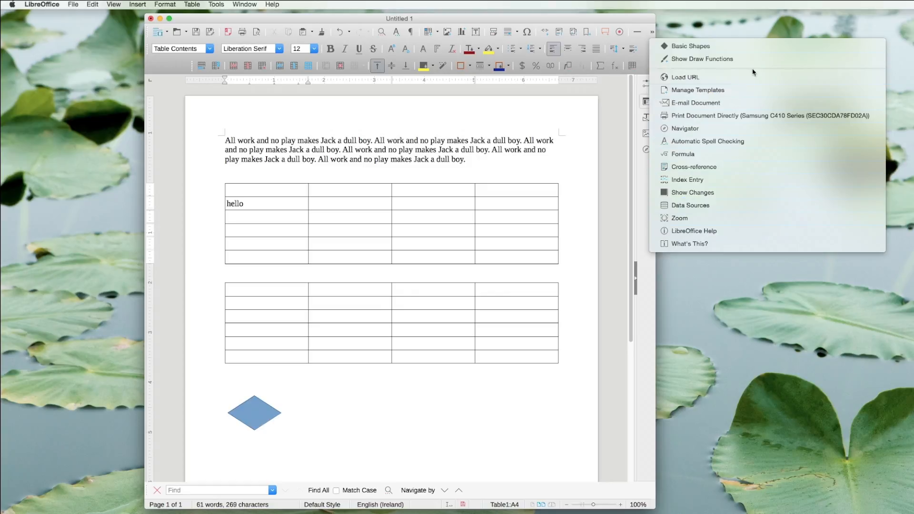
{"action": "left_click", "coordinate": [652, 32]}
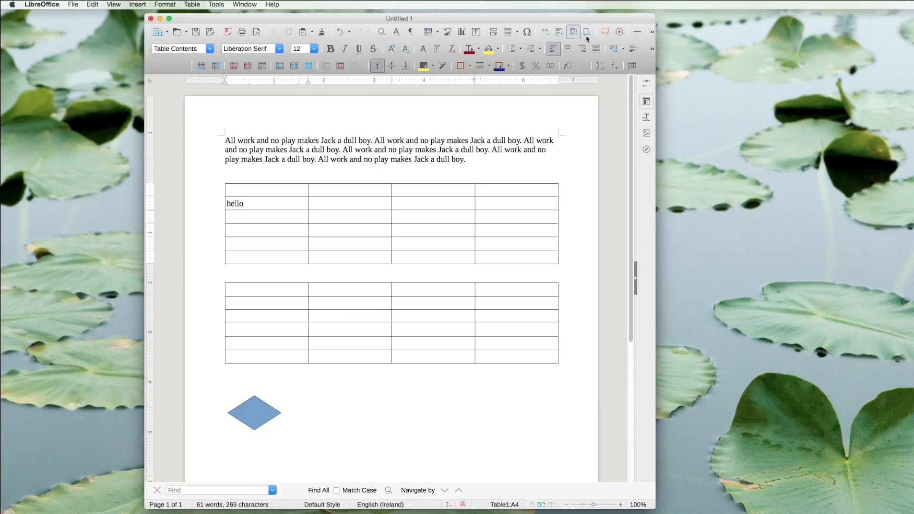
{"action": "left_click", "coordinate": [653, 33]}
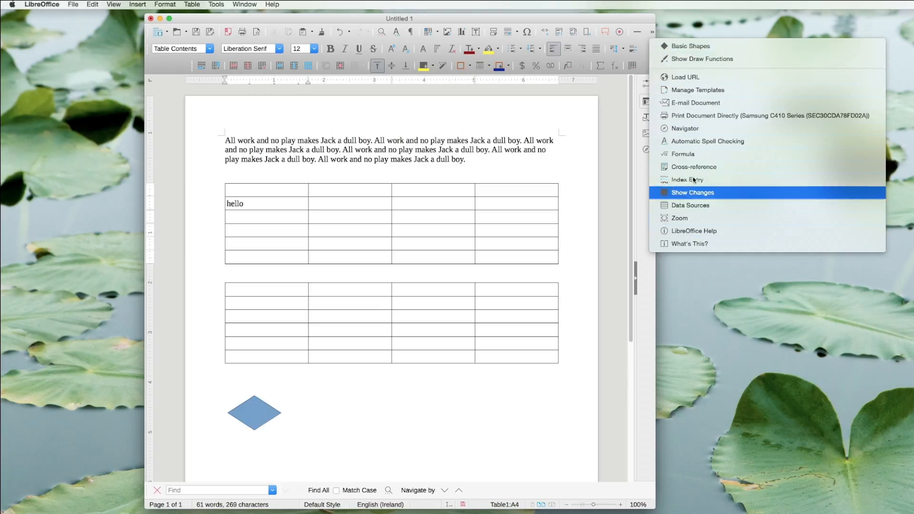
{"action": "left_click", "coordinate": [640, 35]}
Widen and narrow the window again to compare the toolbar's fit, and review the Standard toolbar's overflow commands once more
{"action": "left_click_drag", "start_coordinate": [654, 41], "coordinate": [713, 41]}
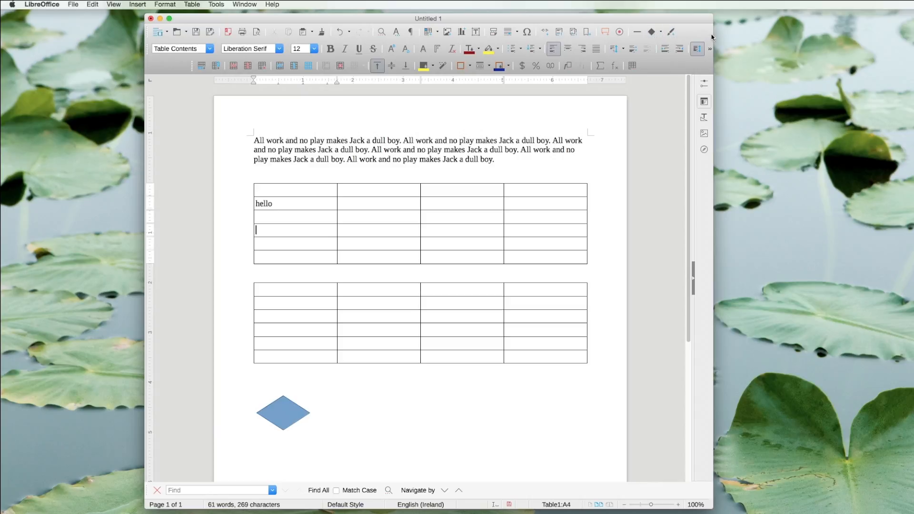
{"action": "left_click_drag", "start_coordinate": [714, 34], "coordinate": [656, 34]}
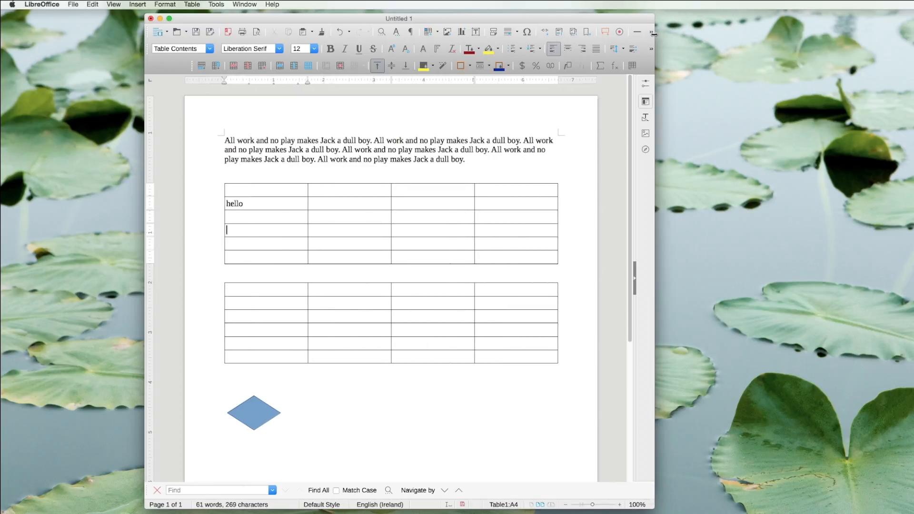
{"action": "left_click", "coordinate": [651, 32]}
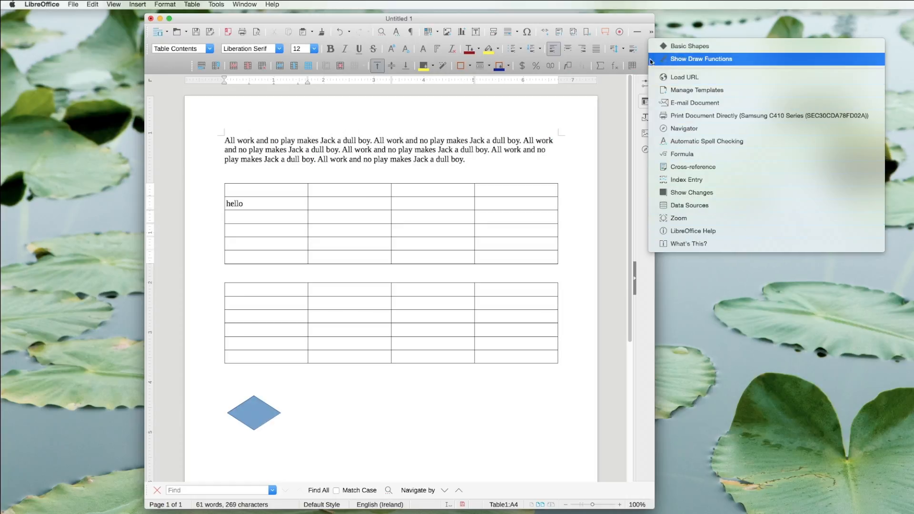
{"action": "key", "text": "Escape"}
{"action": "left_click", "coordinate": [562, 149]}
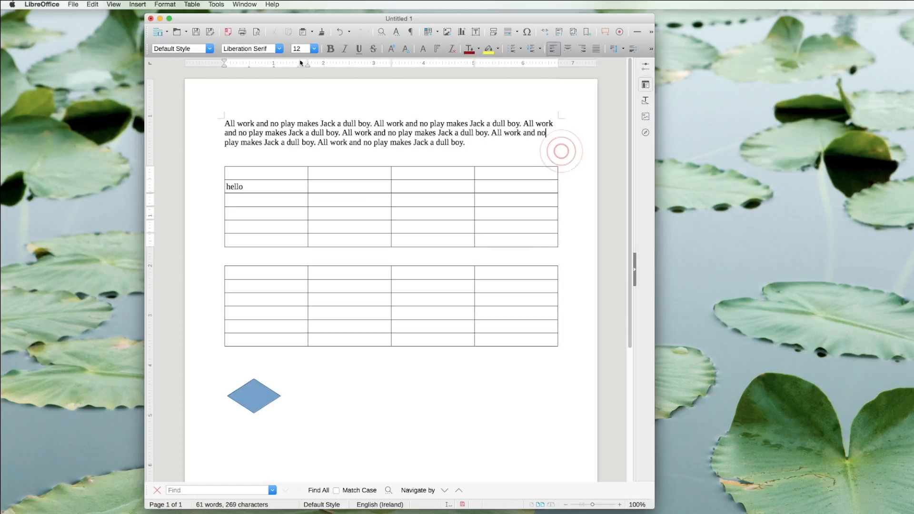
Open the Customize dialog, look through its keyboard, toolbar and event settings, and choose the Standard toolbar for customizing
{"action": "left_click", "coordinate": [224, 6]}
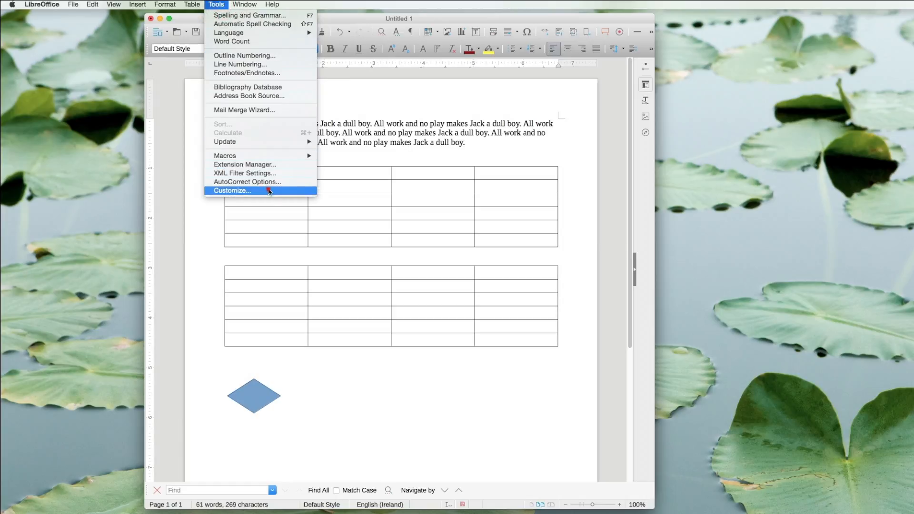
{"action": "left_click", "coordinate": [269, 188]}
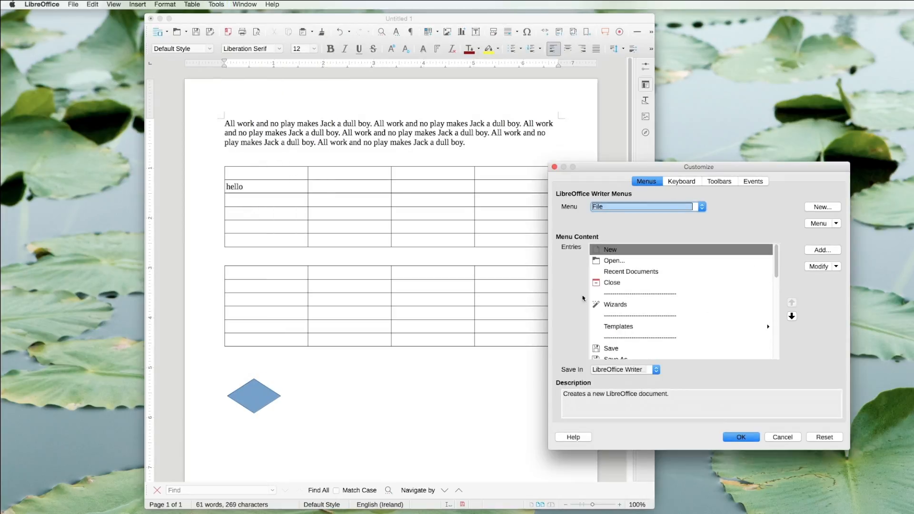
{"action": "left_click", "coordinate": [681, 182]}
{"action": "left_click", "coordinate": [720, 181]}
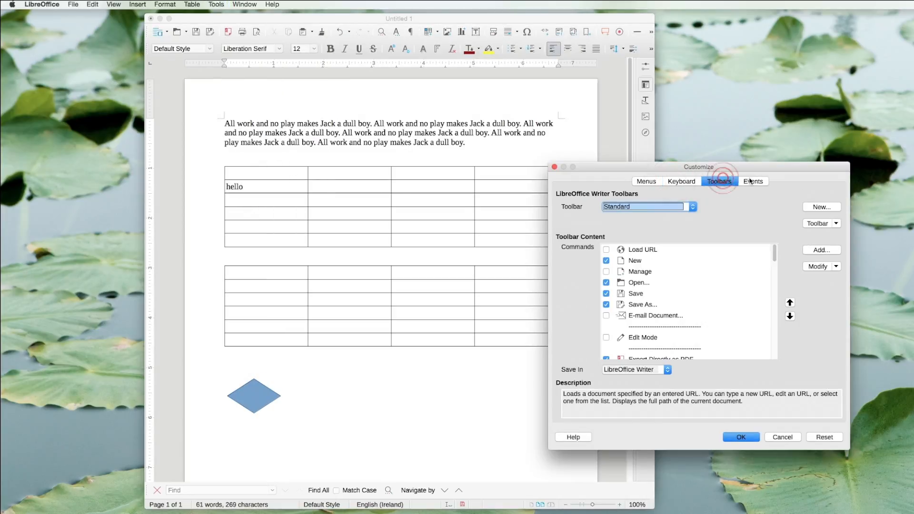
{"action": "left_click", "coordinate": [751, 182]}
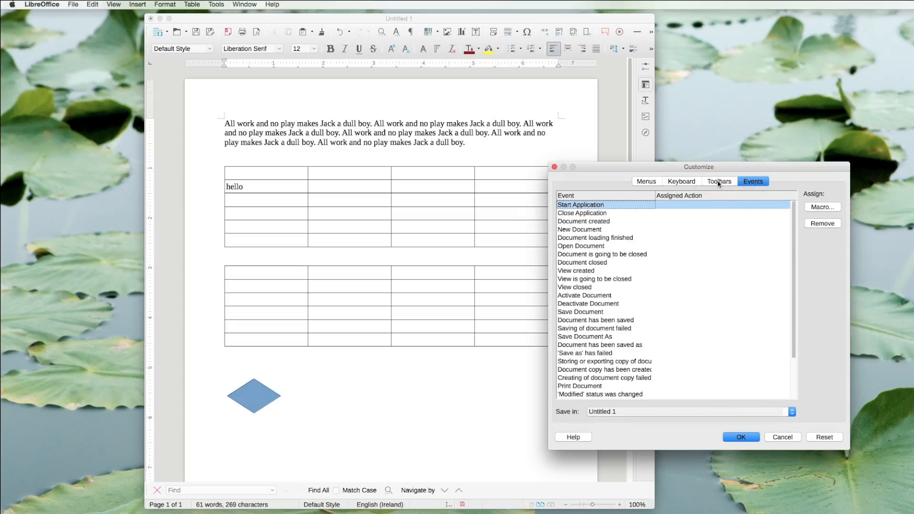
{"action": "left_click", "coordinate": [719, 182]}
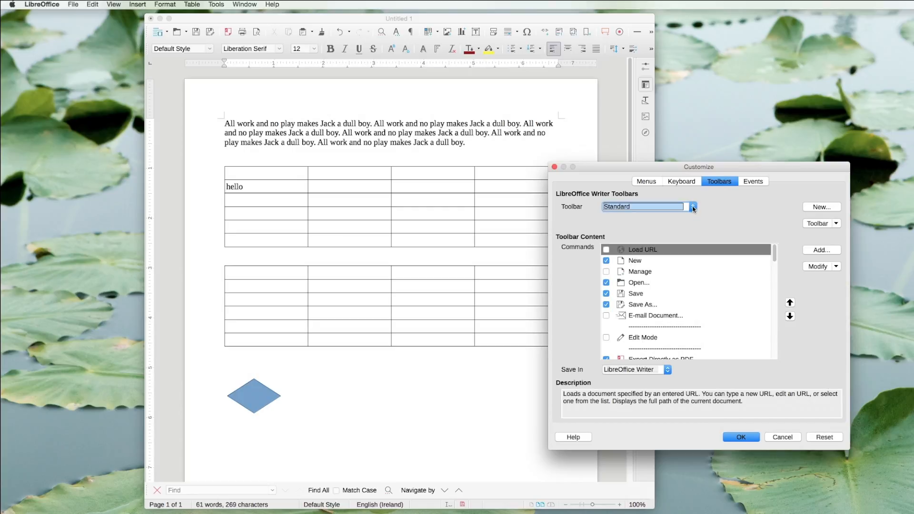
{"action": "left_click", "coordinate": [694, 208]}
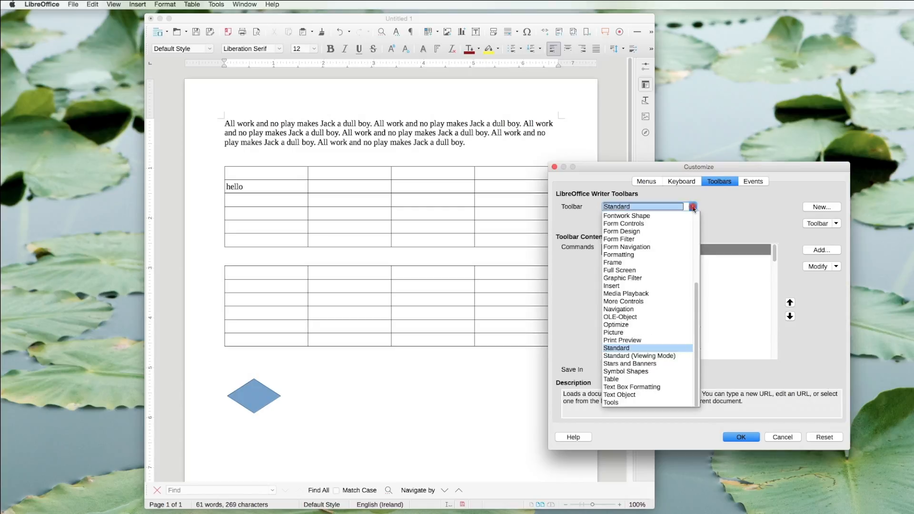
{"action": "left_click", "coordinate": [632, 349]}
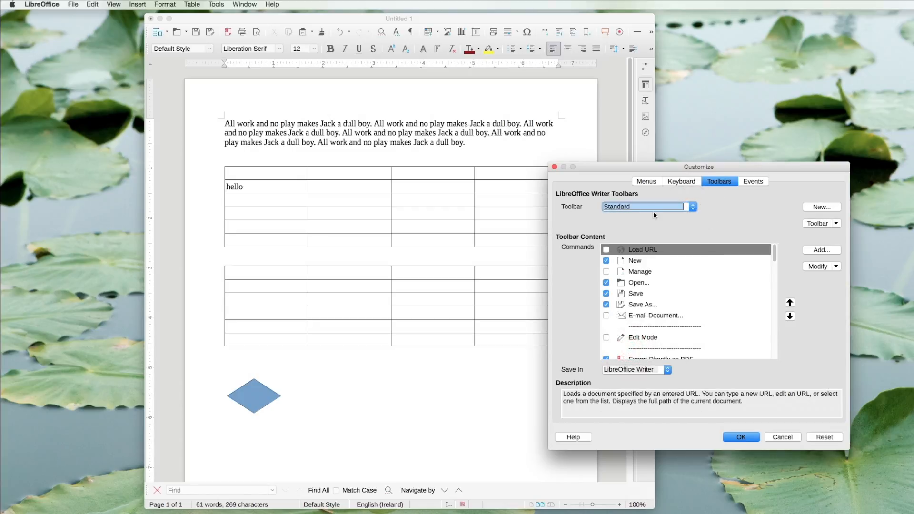
Enable the What's This? command at the end of the Standard toolbar's command list and apply the customization
{"action": "scroll", "coordinate": [704, 283], "scroll_direction": "down", "scroll_amount": 8}
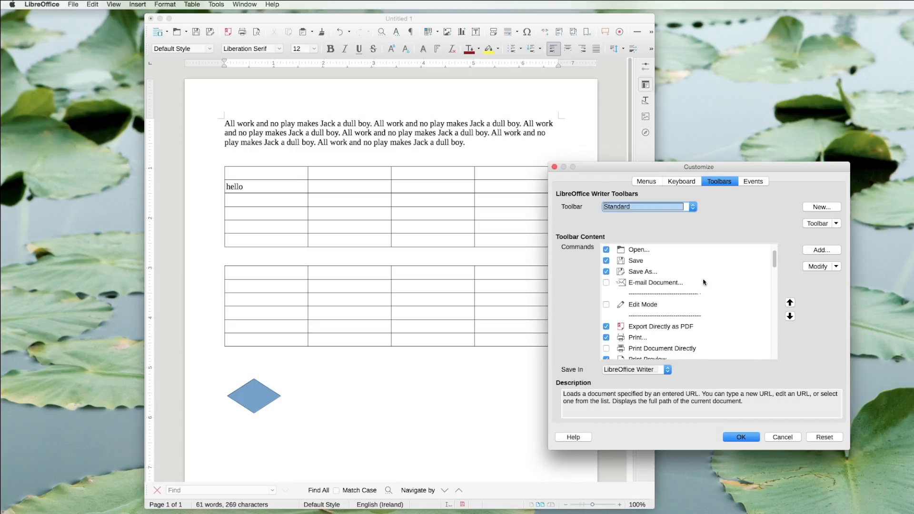
{"action": "scroll", "coordinate": [715, 283], "scroll_direction": "down", "scroll_amount": 6}
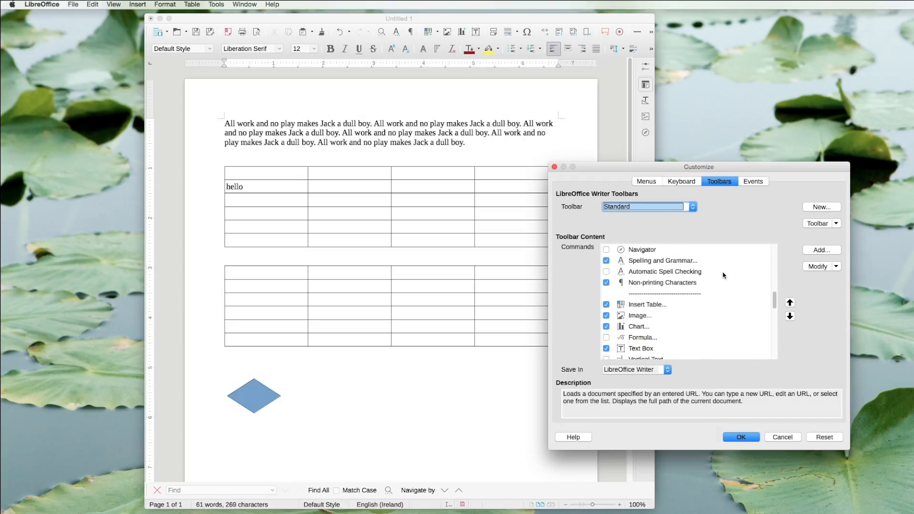
{"action": "scroll", "coordinate": [723, 275], "scroll_direction": "down", "scroll_amount": 1}
{"action": "scroll", "coordinate": [724, 276], "scroll_direction": "up", "scroll_amount": 2}
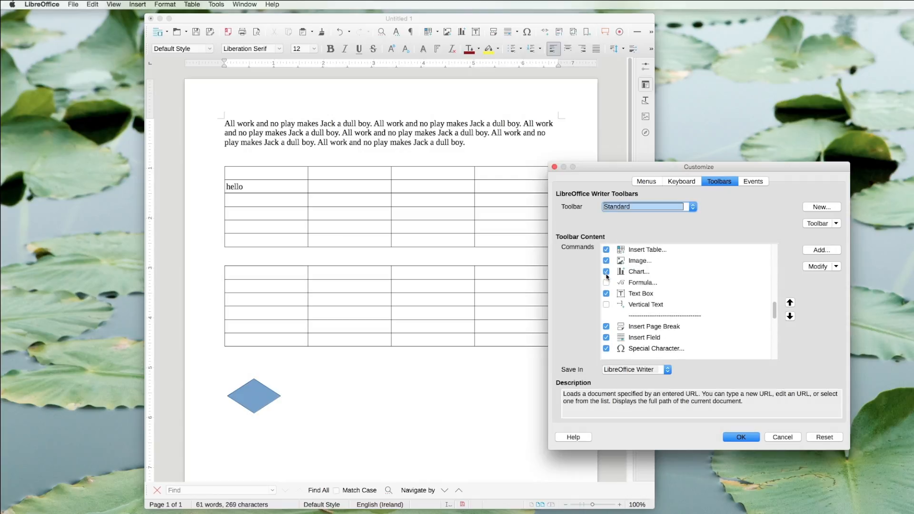
{"action": "scroll", "coordinate": [673, 306], "scroll_direction": "down", "scroll_amount": 5}
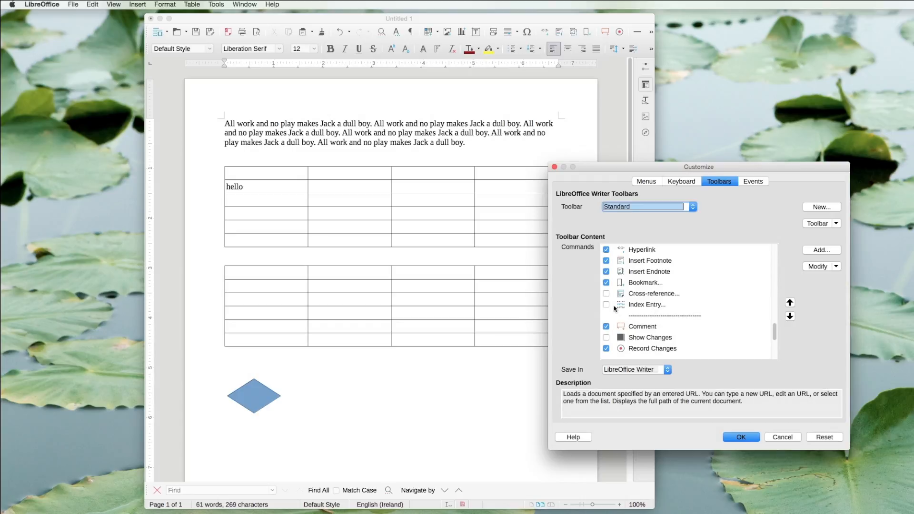
{"action": "scroll", "coordinate": [721, 298], "scroll_direction": "down", "scroll_amount": 5}
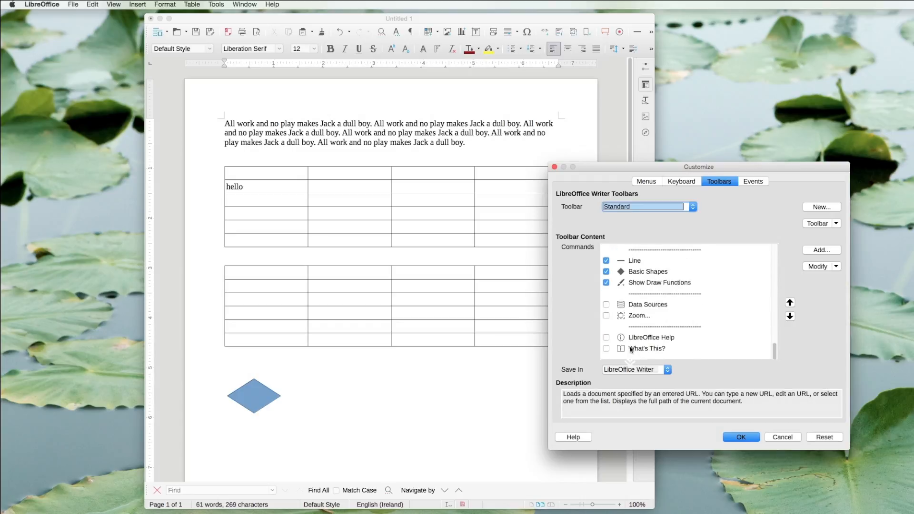
{"action": "left_click", "coordinate": [606, 349]}
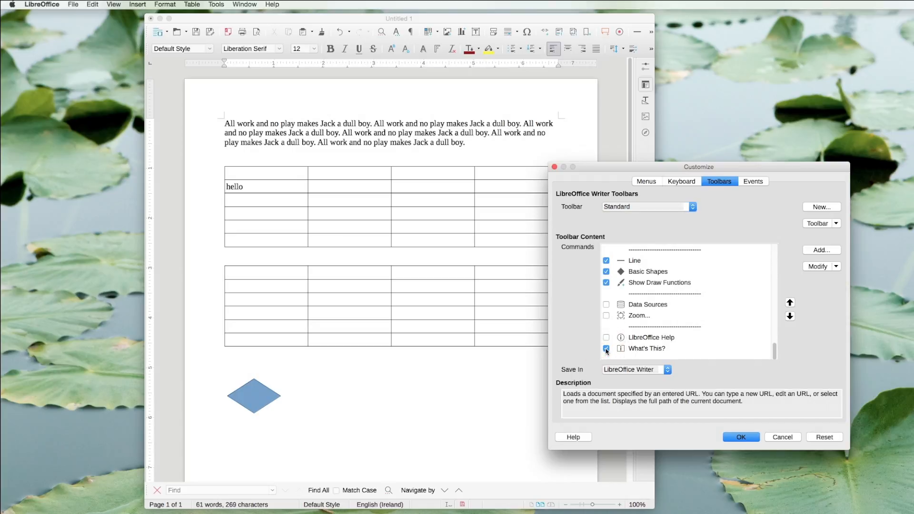
{"action": "scroll", "coordinate": [694, 337], "scroll_direction": "up", "scroll_amount": 3}
{"action": "scroll", "coordinate": [721, 334], "scroll_direction": "down", "scroll_amount": 3}
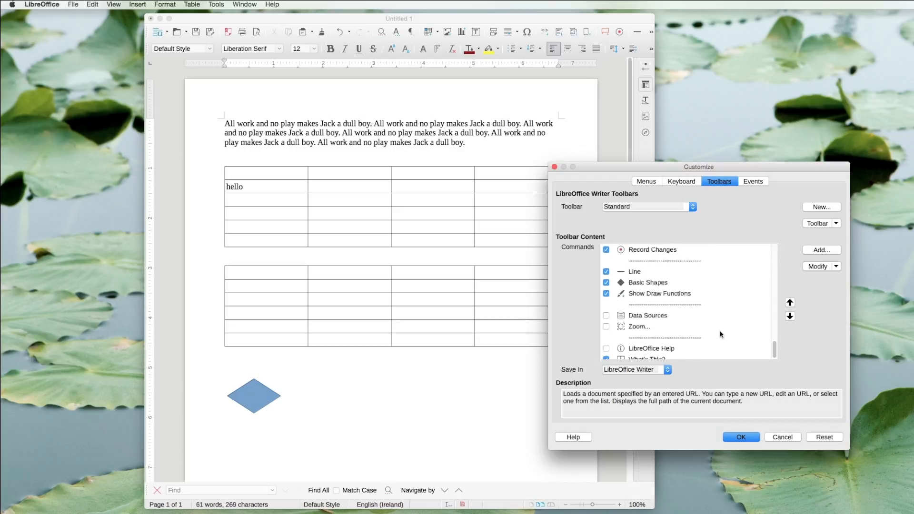
{"action": "left_click", "coordinate": [694, 208]}
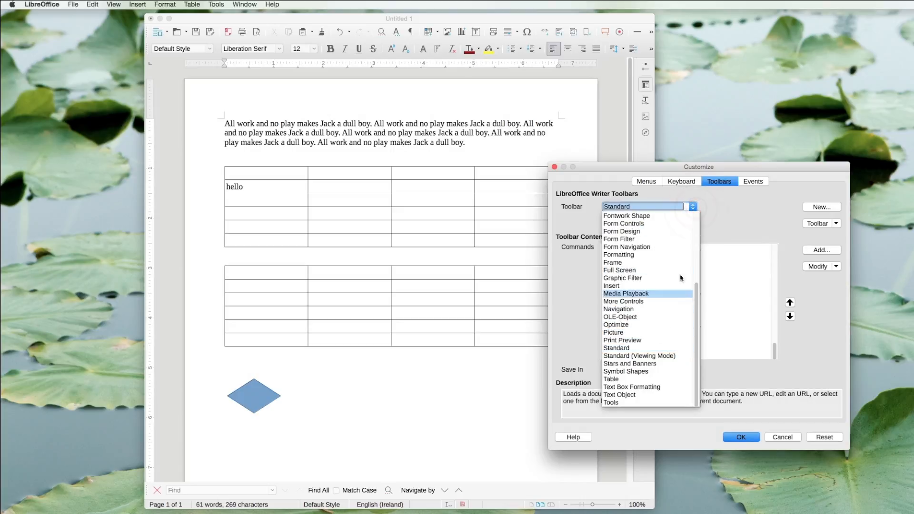
{"action": "left_click", "coordinate": [694, 207]}
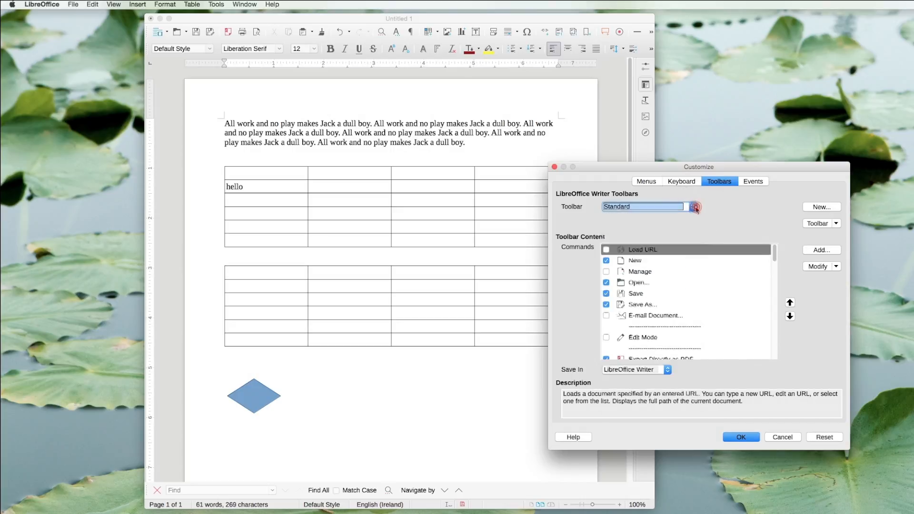
{"action": "left_click", "coordinate": [731, 437]}
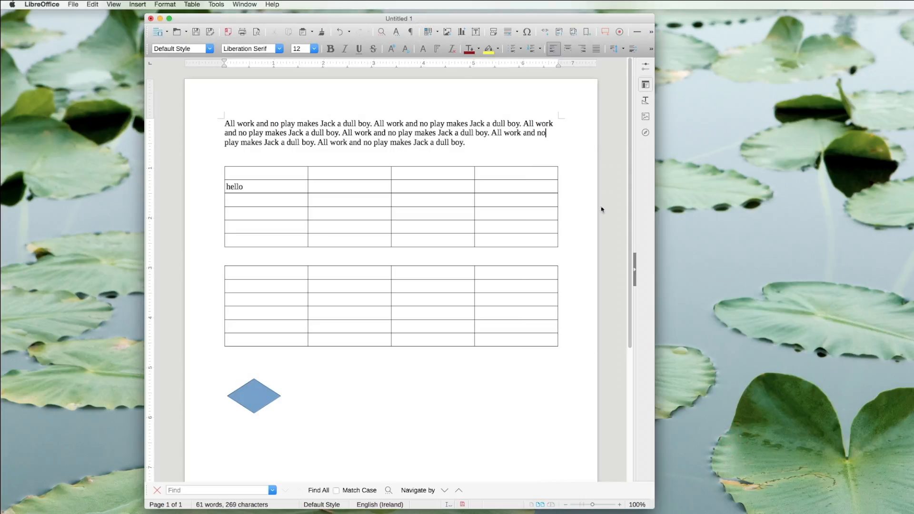
Widen the document window to fit the whole Standard toolbar, and read the What's This? explanations for Insert Table and Bold
{"action": "left_click_drag", "start_coordinate": [654, 174], "coordinate": [735, 179]}
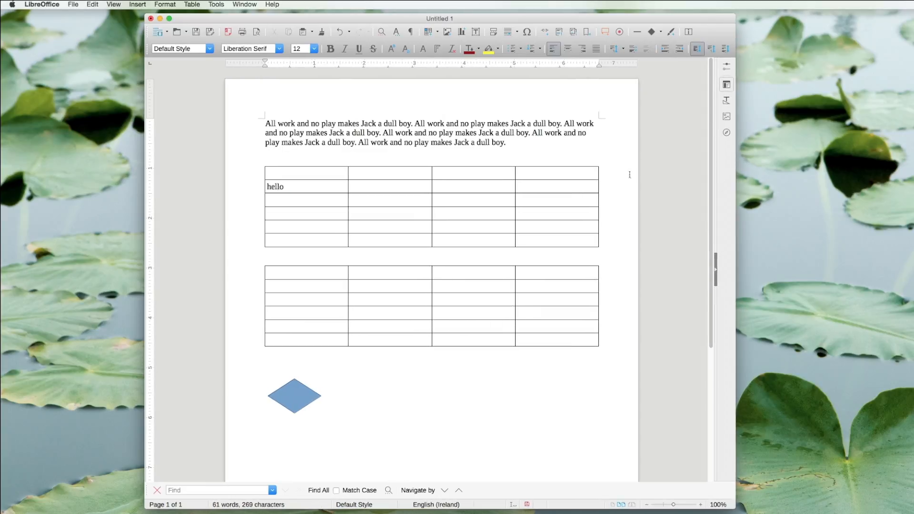
{"action": "left_click", "coordinate": [689, 32]}
{"action": "mouse_move", "coordinate": [597, 49]}
{"action": "mouse_move", "coordinate": [510, 31]}
{"action": "mouse_move", "coordinate": [448, 32]}
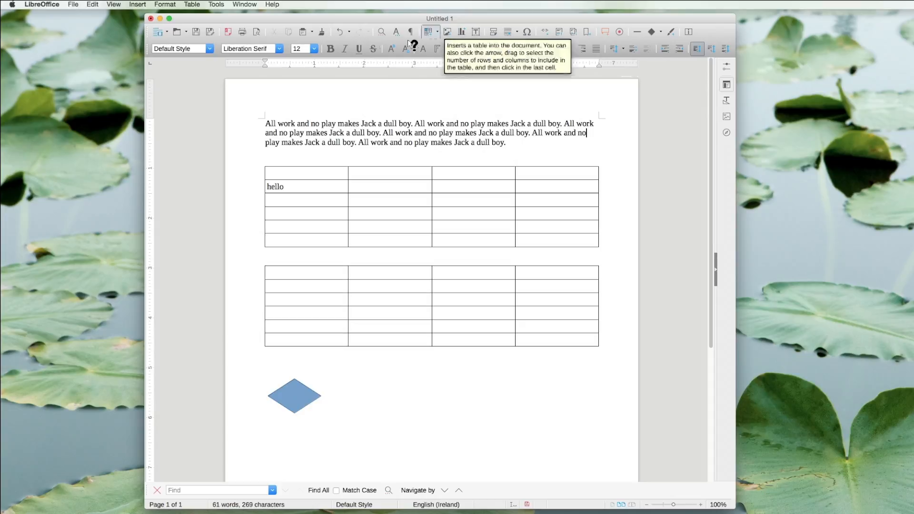
{"action": "mouse_move", "coordinate": [332, 50]}
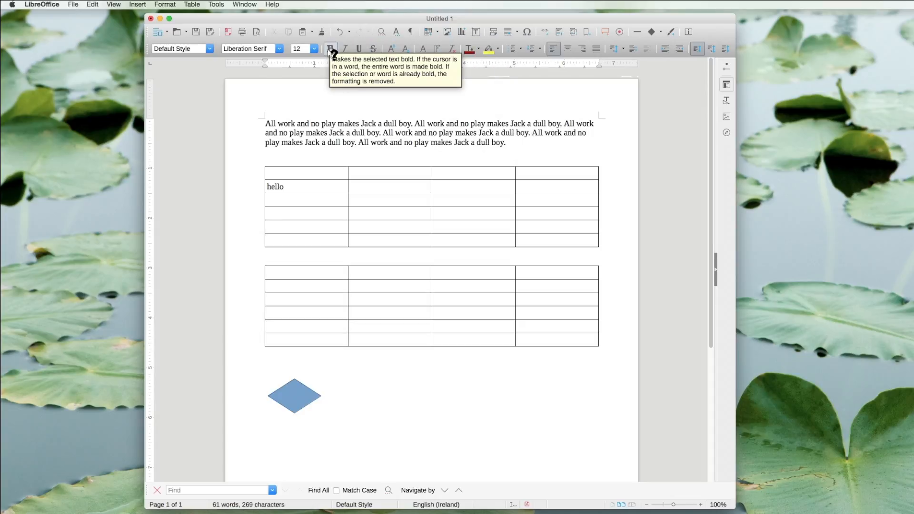
{"action": "left_click", "coordinate": [547, 140]}
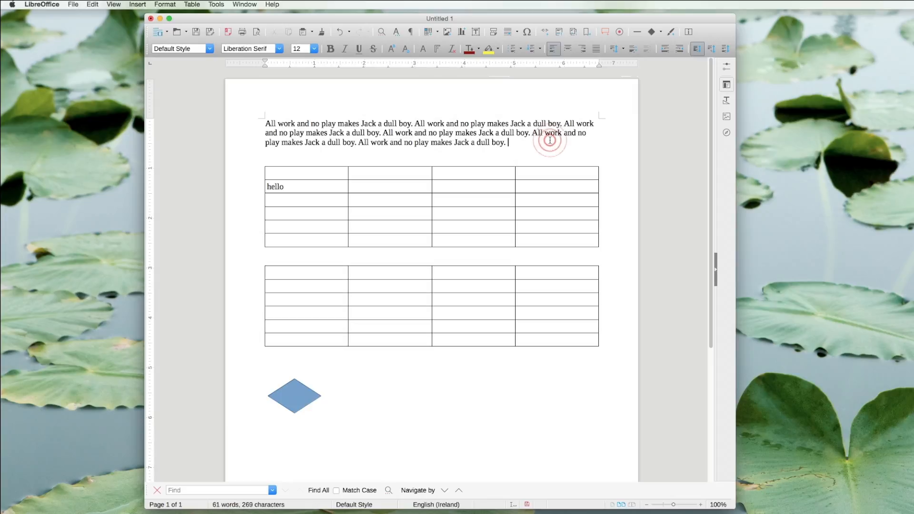